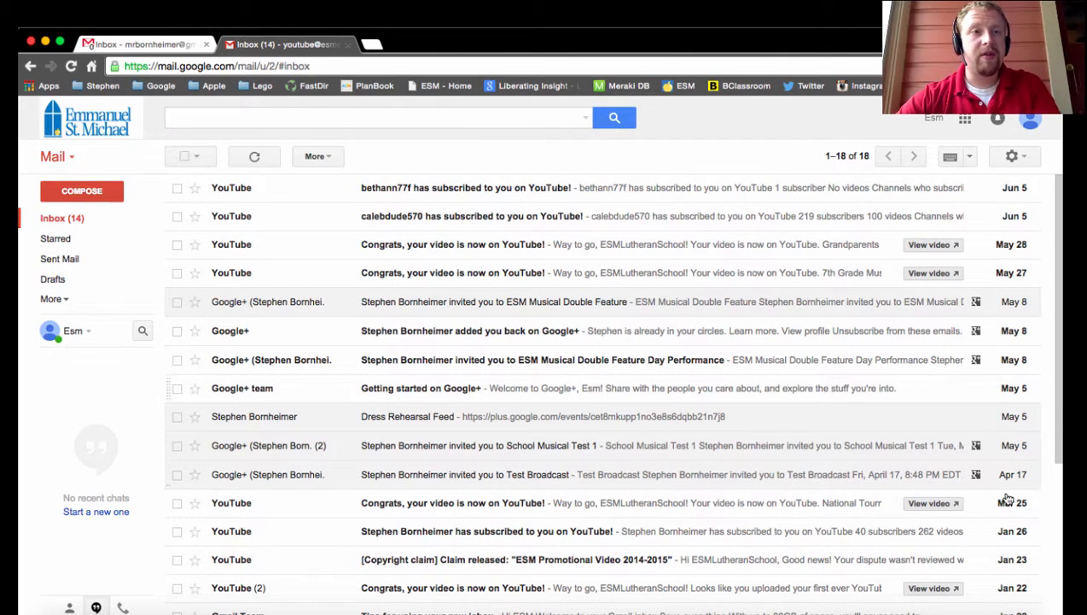
- Load gmail.com in the current browser tab and return to the school account's inbox
left_click(266, 66)
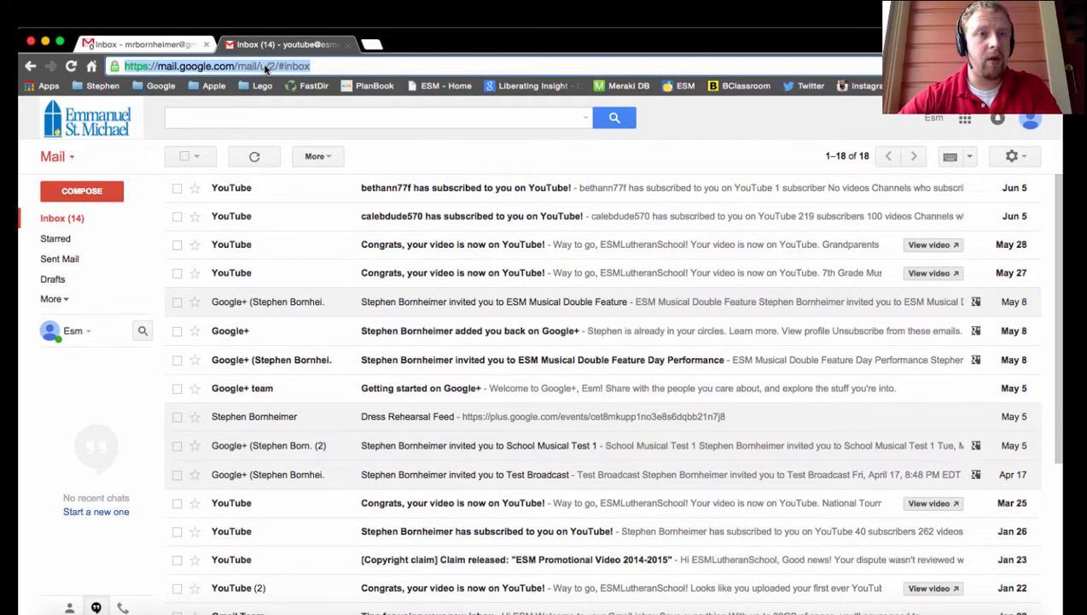
type("gmail.co")
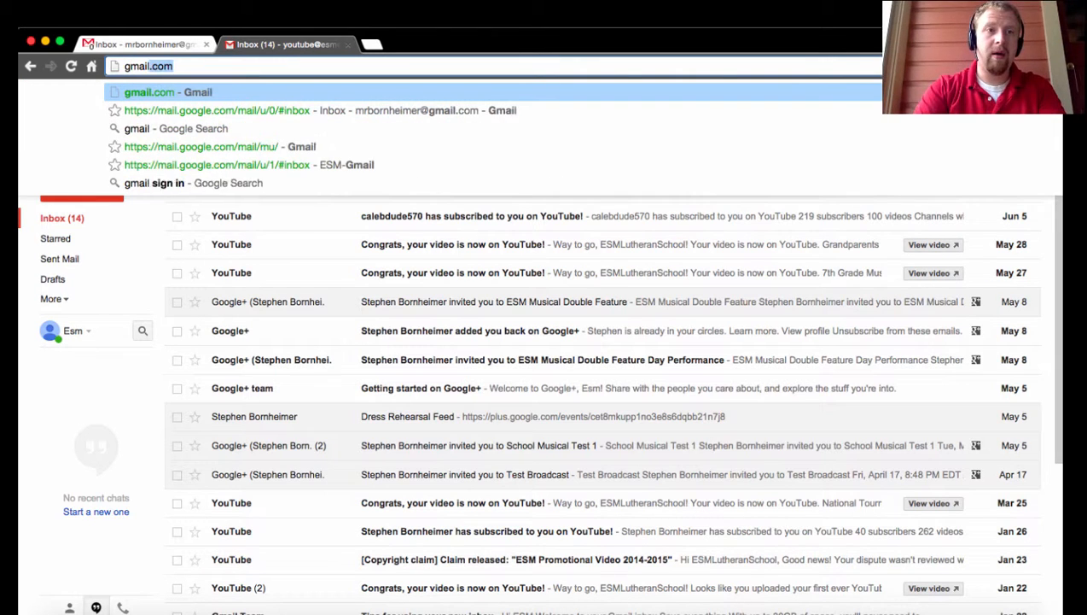
type("m")
key("Return")
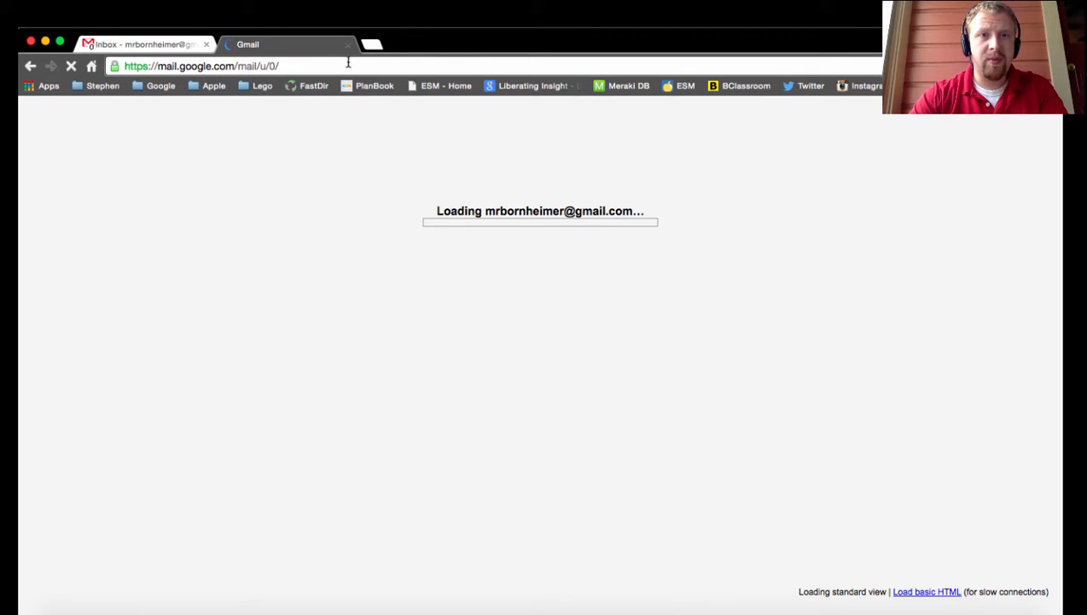
left_click(32, 66)
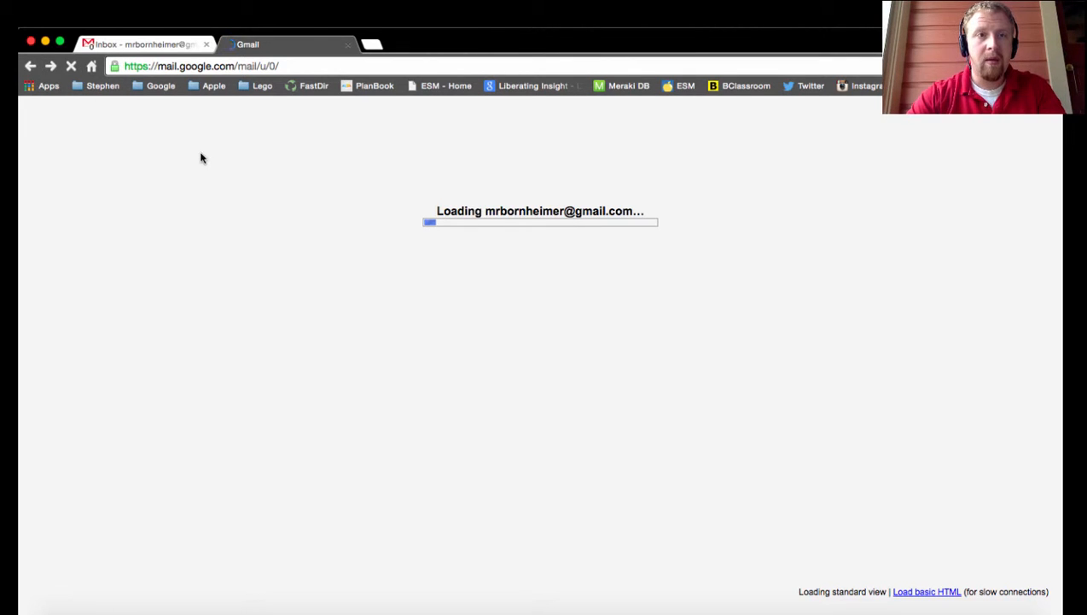
left_click(30, 66)
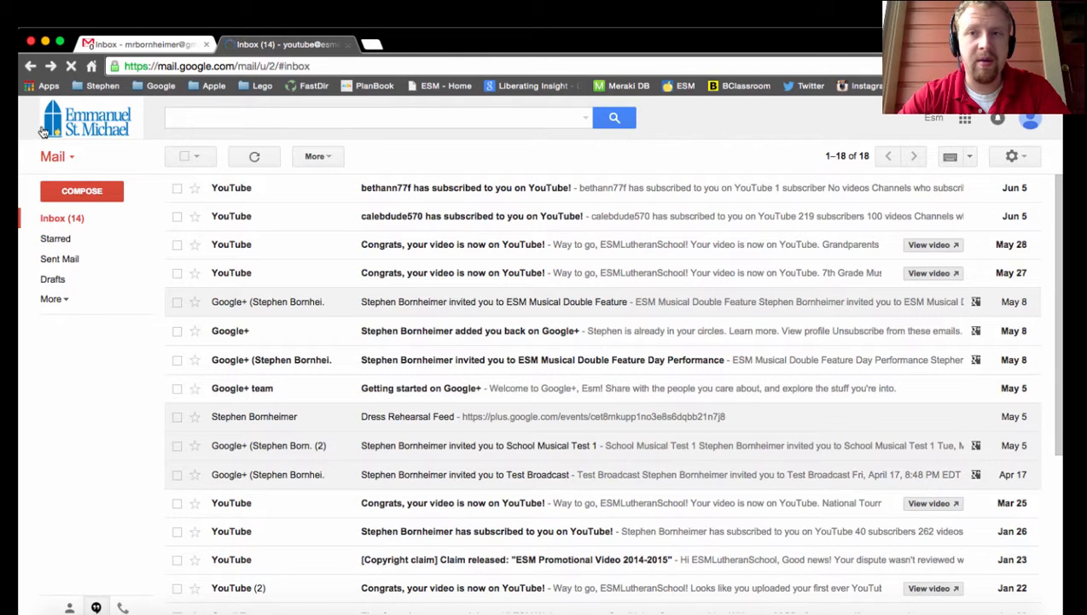
- View the Google apps available to the school account and close the app launcher
left_click(1031, 124)
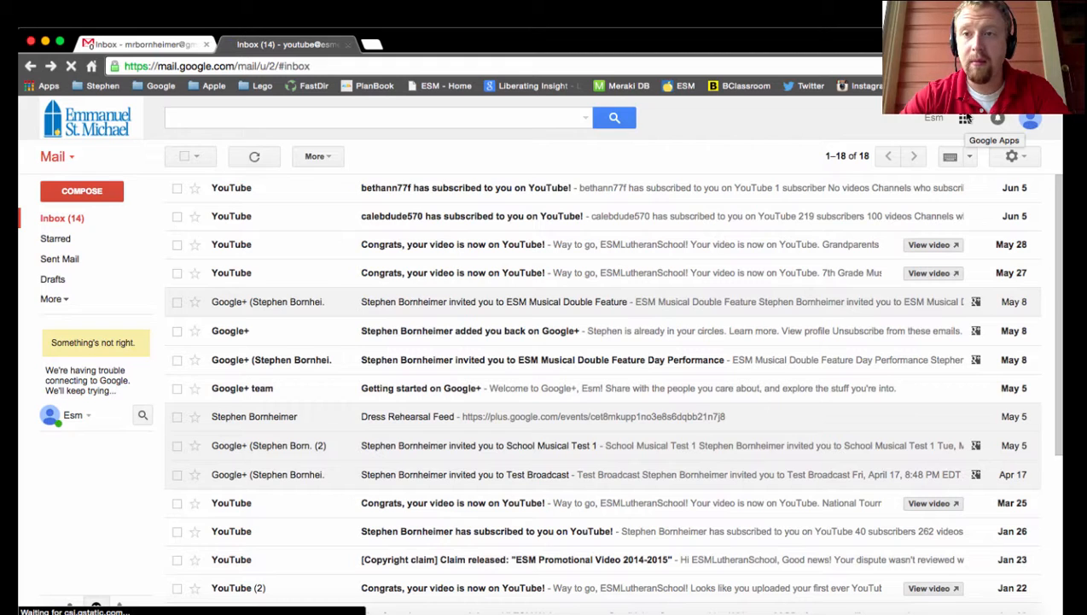
left_click(967, 120)
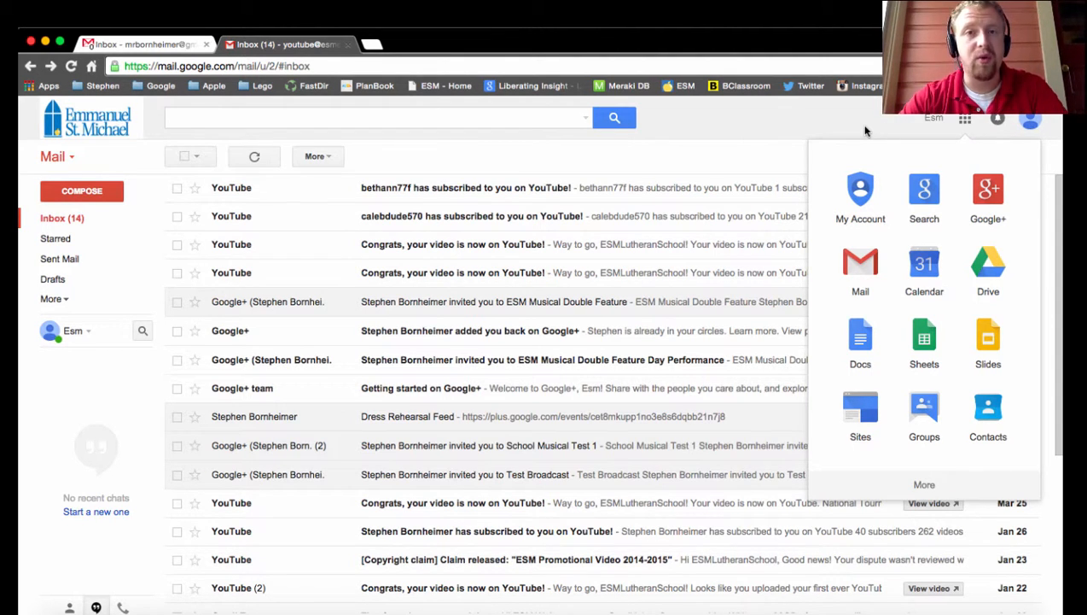
left_click(782, 126)
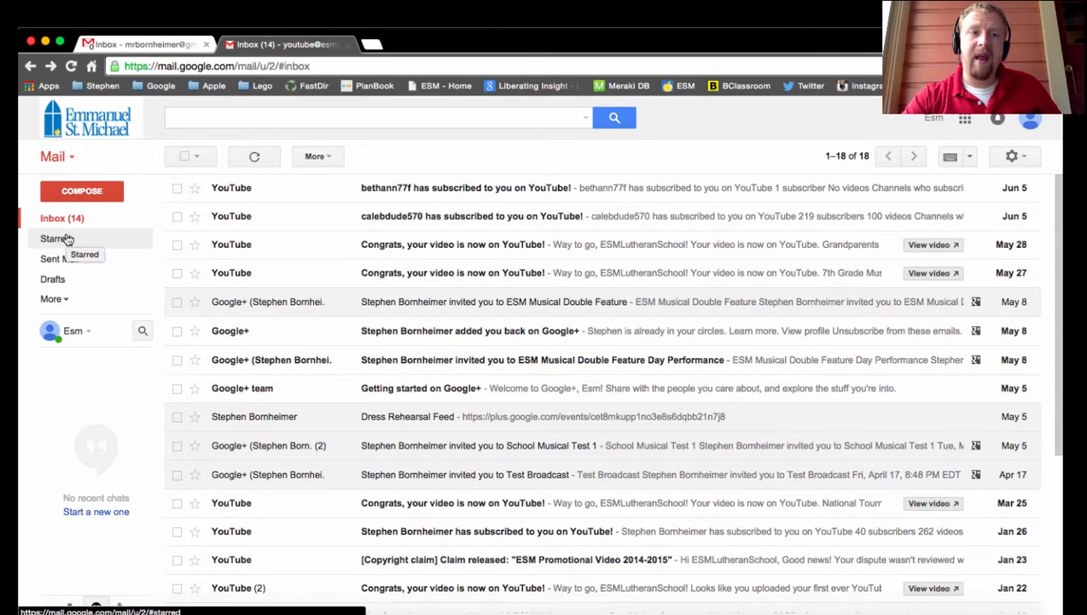
- Star the newest YouTube message in the inbox
left_click(195, 190)
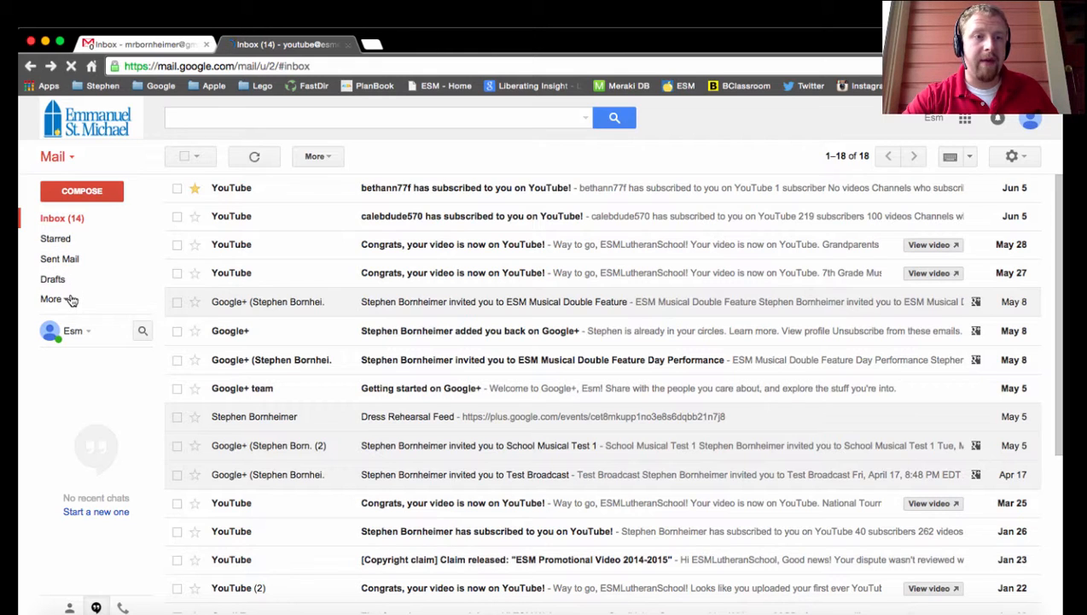
- Expand the full mailbox label list, look through the Categories and Circles groups, and collapse both groups
left_click(67, 300)
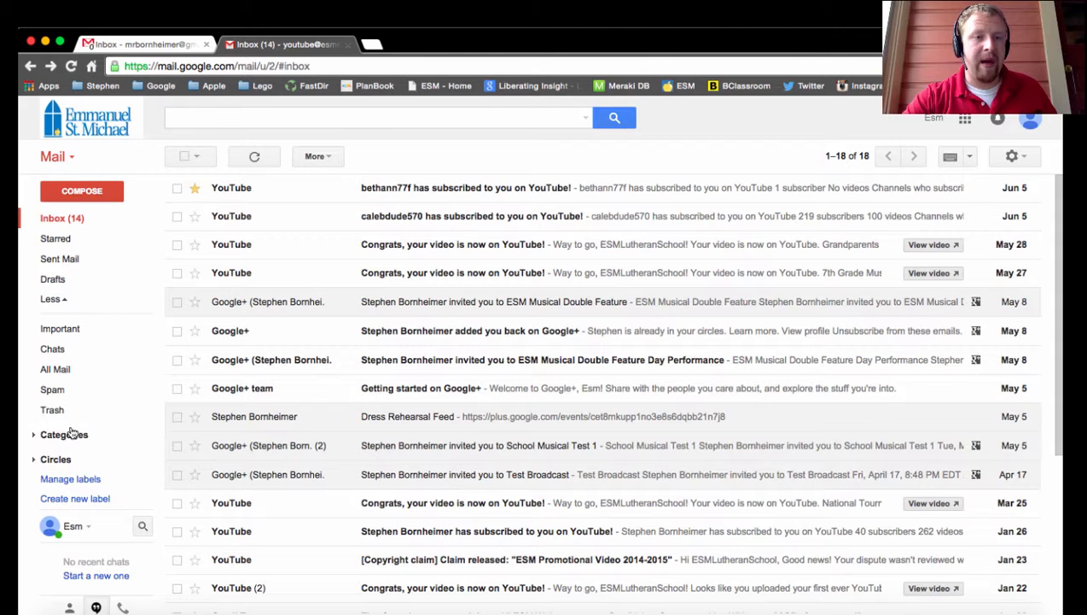
left_click(37, 437)
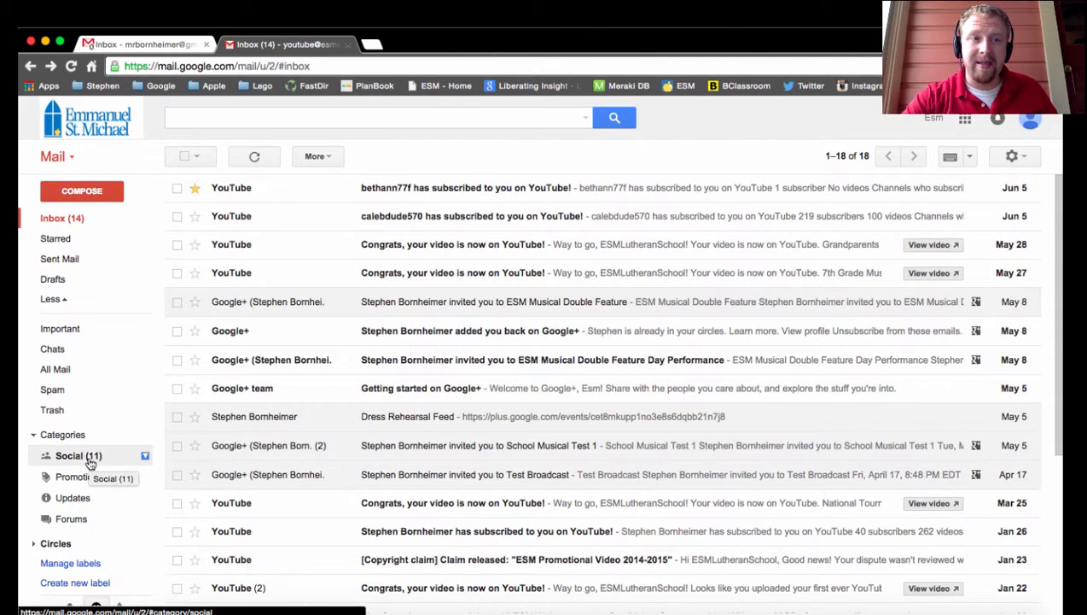
left_click(36, 545)
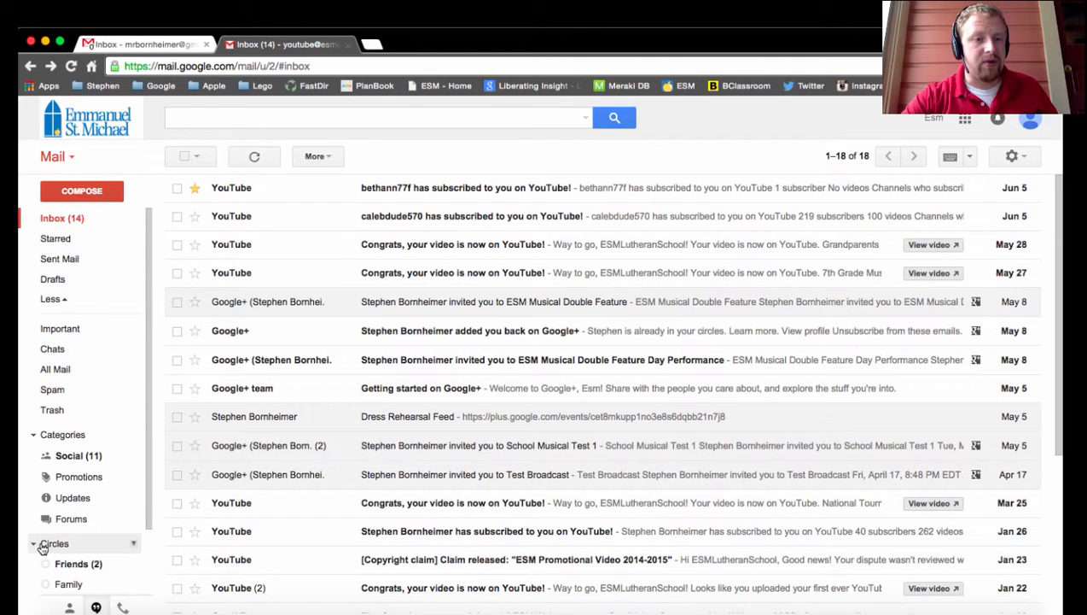
scroll(73, 544, "down", 2)
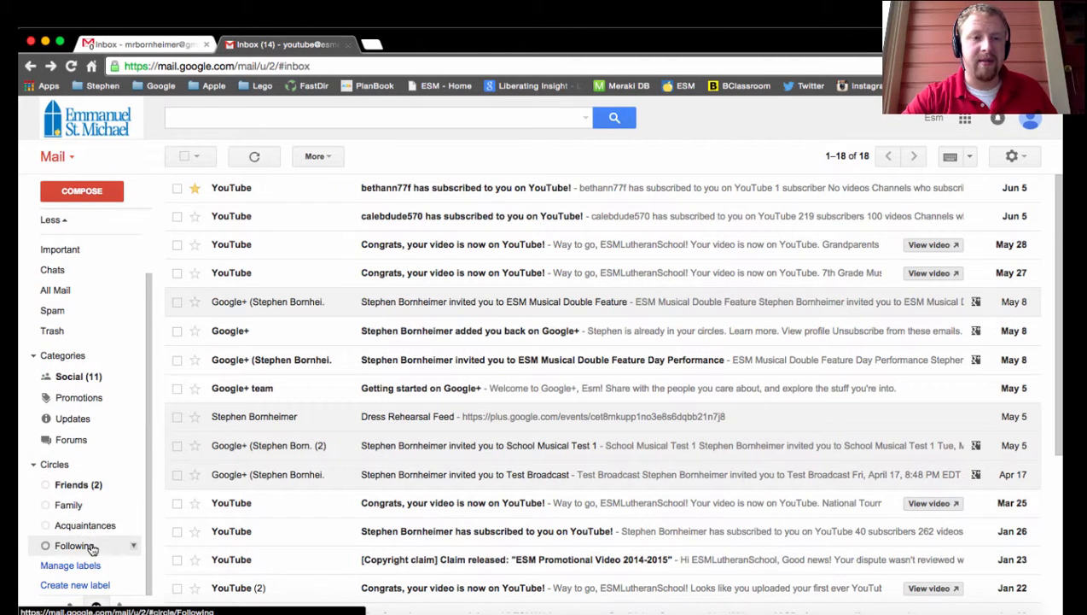
left_click(34, 467)
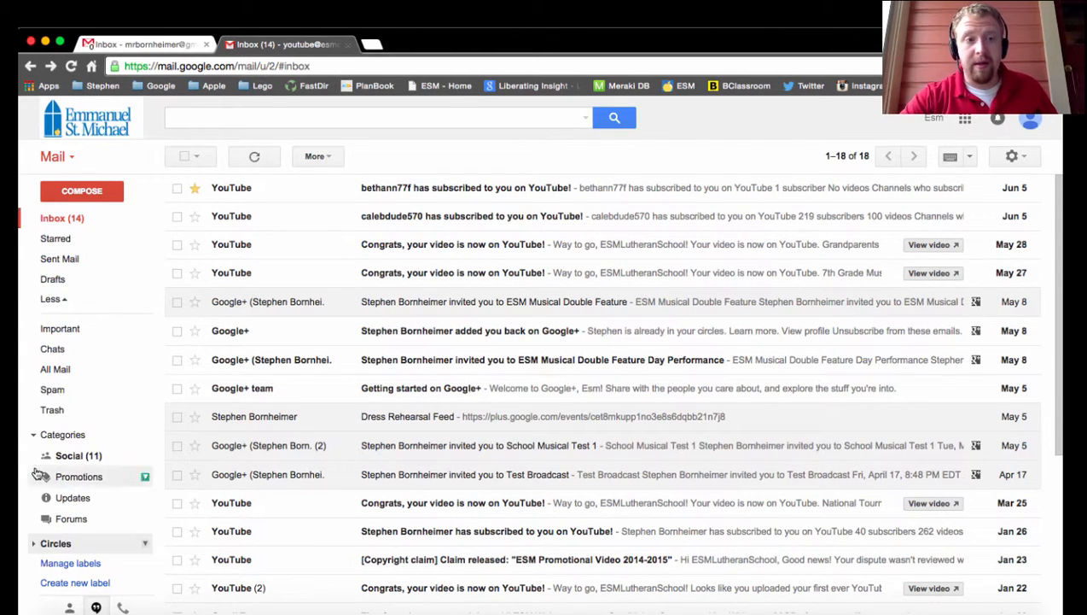
left_click(34, 435)
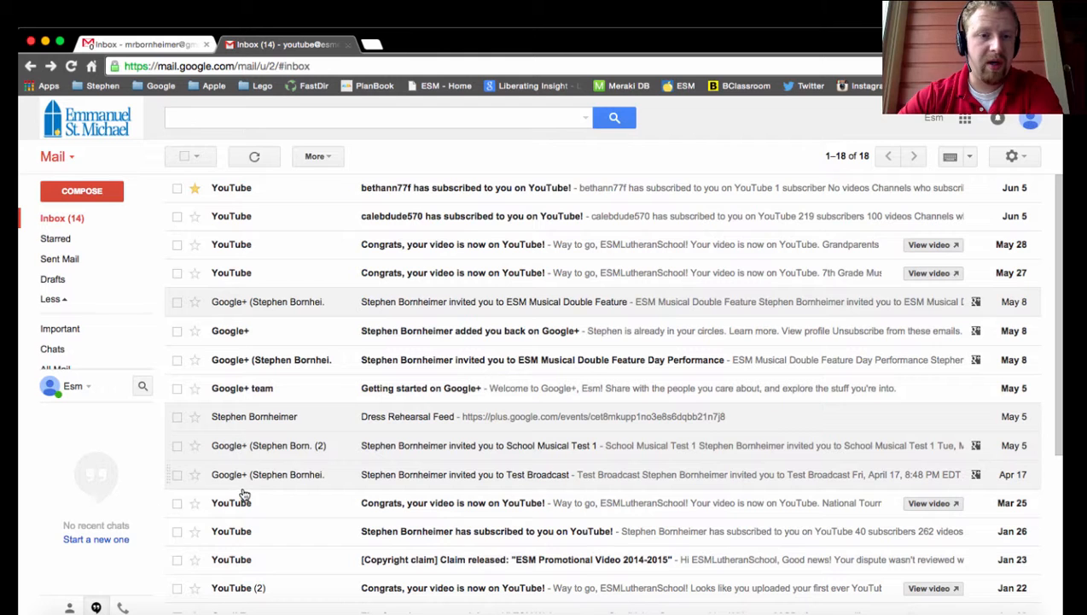
- Select the three newest inbox messages and deselect the second and third, leaving only the newest YouTube message selected
scroll(261, 434, "down", 3)
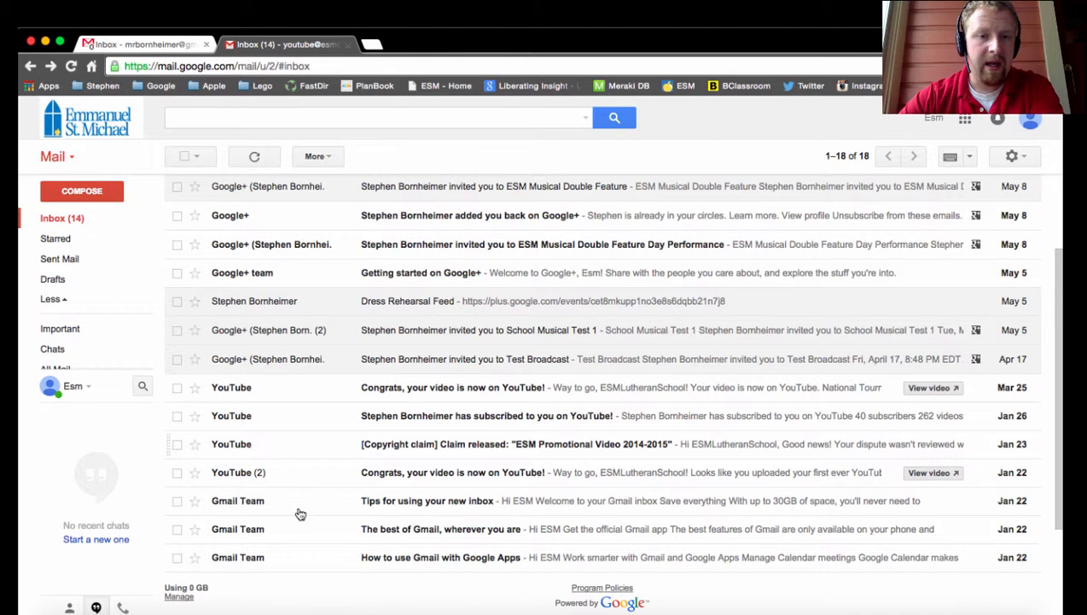
scroll(301, 433, "up", 3)
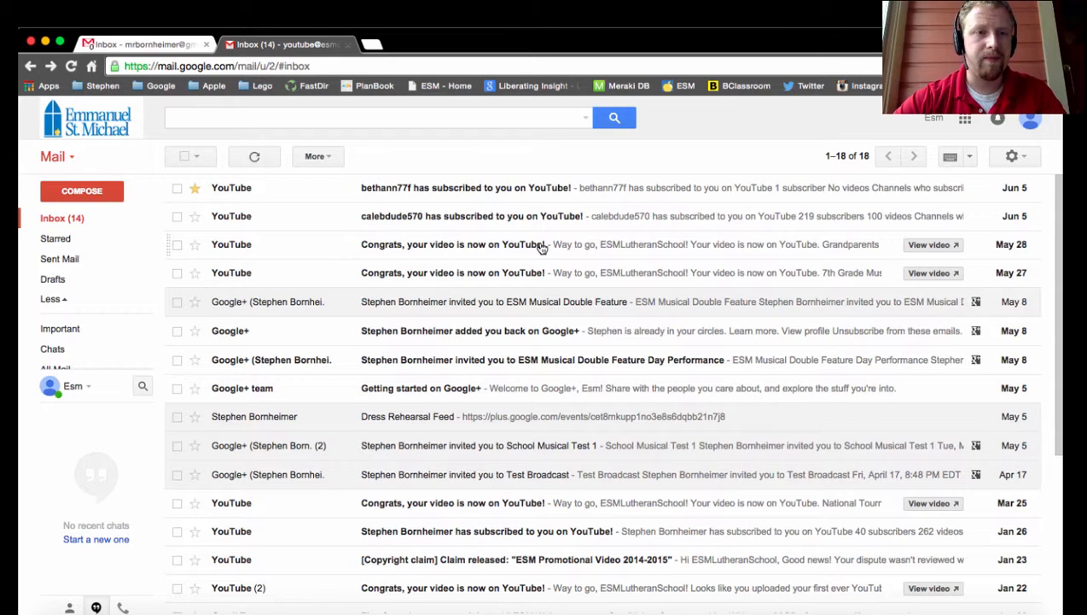
left_click(177, 189)
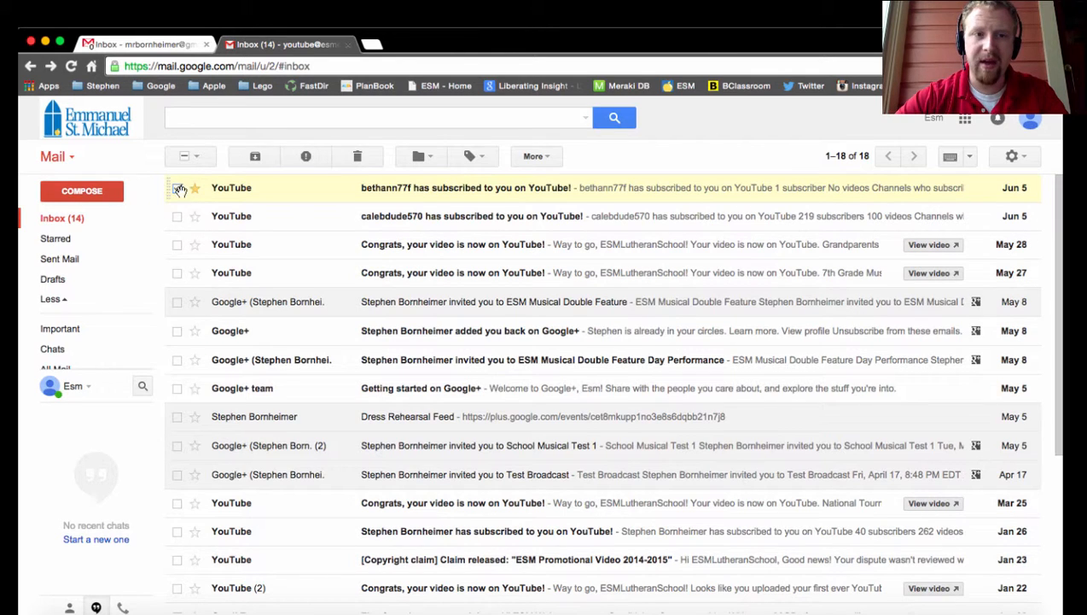
left_click(176, 216)
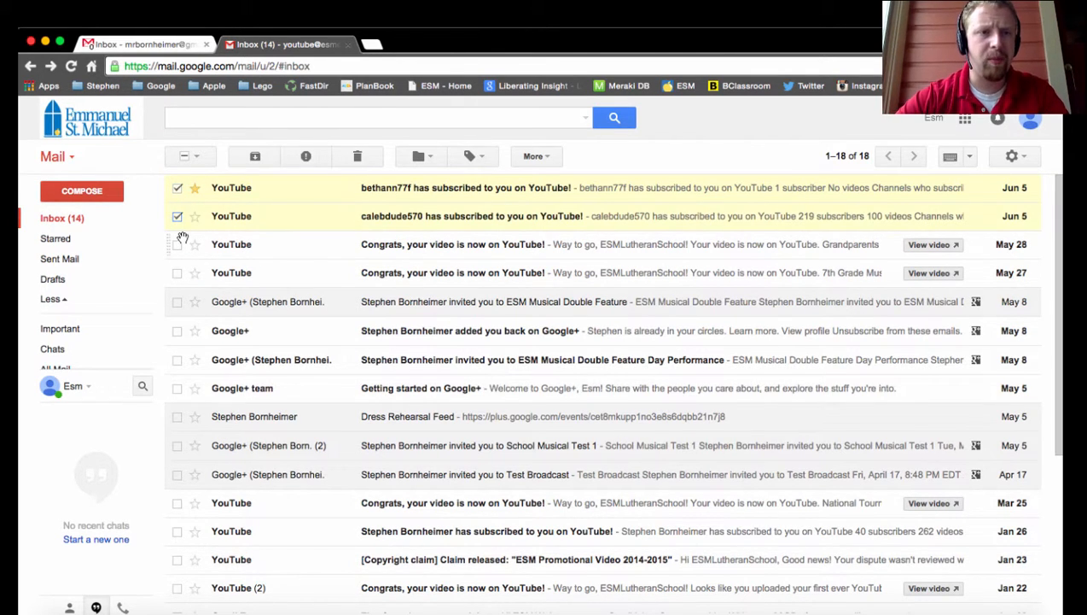
left_click(178, 245)
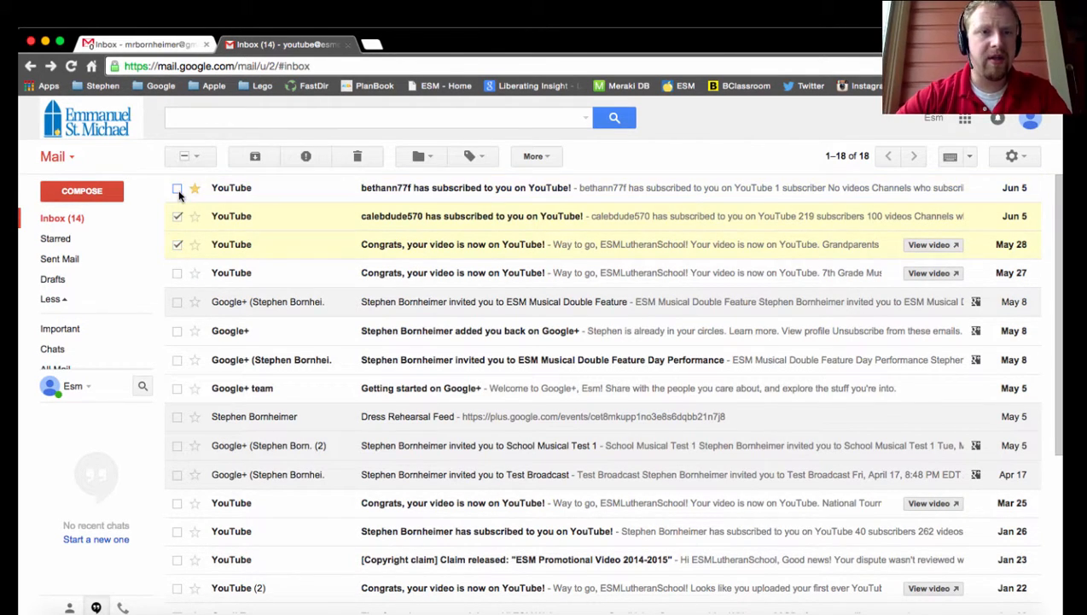
left_click(177, 216)
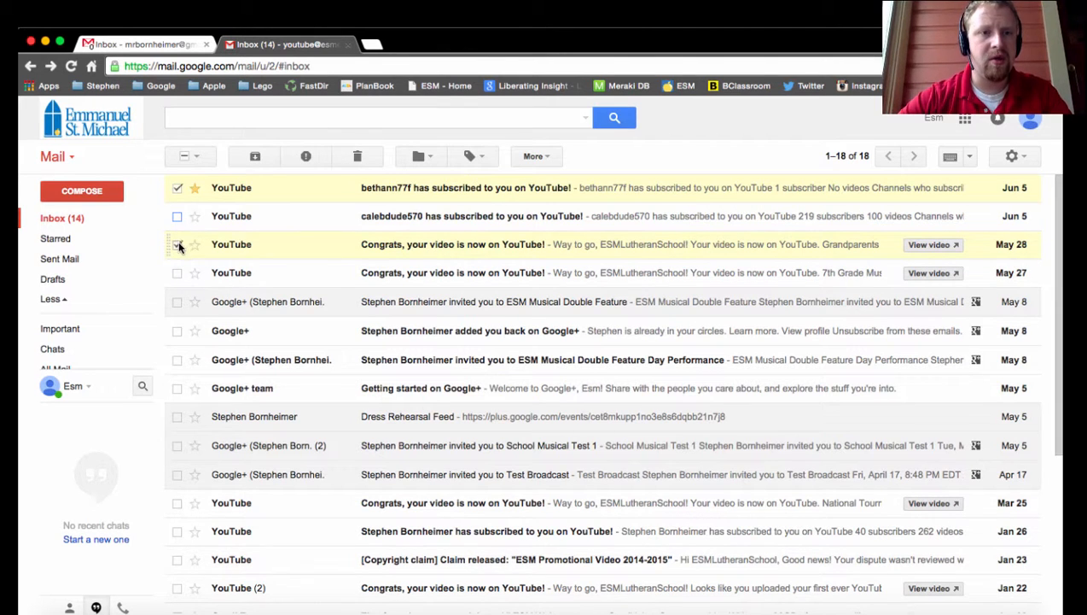
left_click(178, 244)
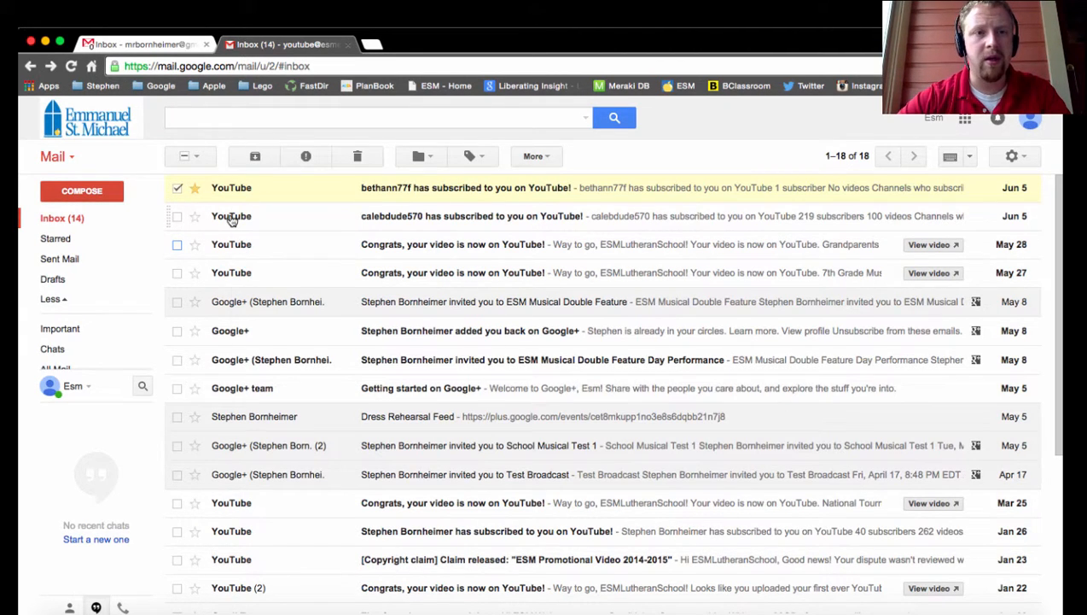
mouse_move(232, 220)
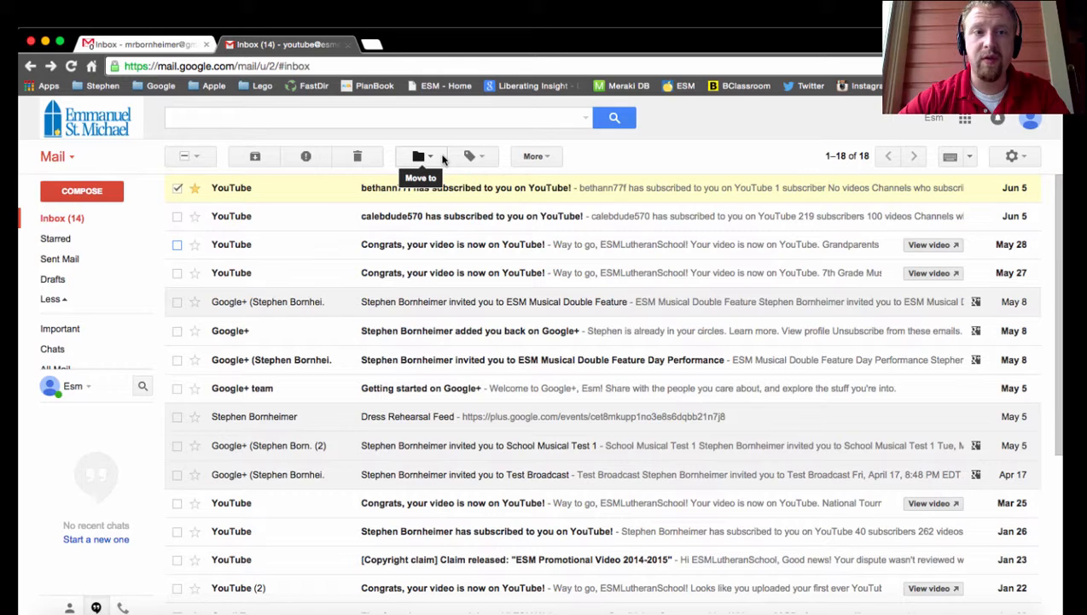
- Start a filter for messages like the selected one, keeping YouTube's no-reply sender as the only criterion, and continue to the filter actions
left_click(542, 157)
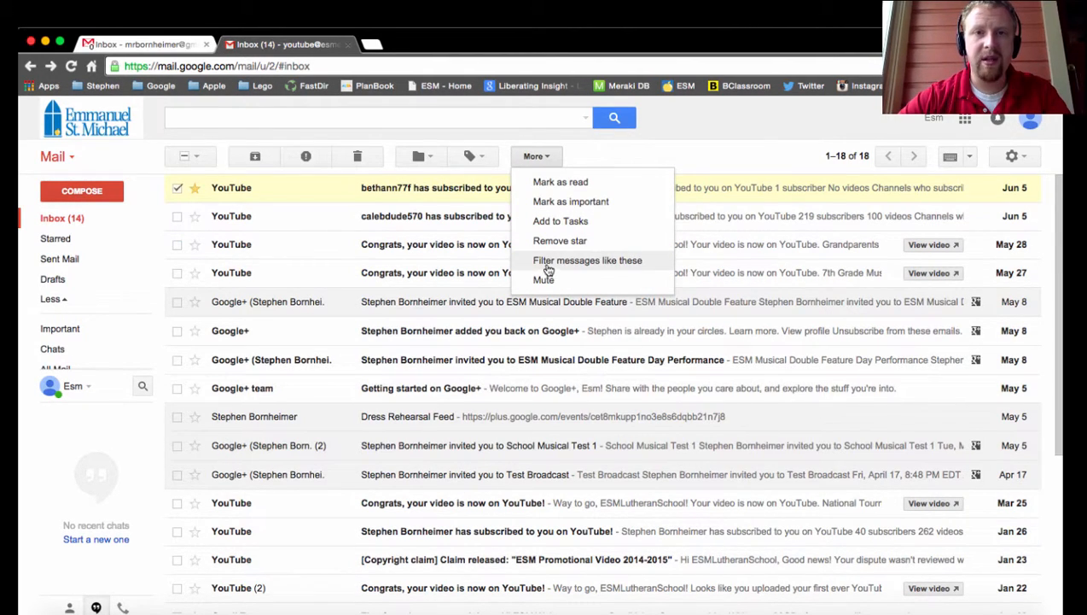
left_click(647, 264)
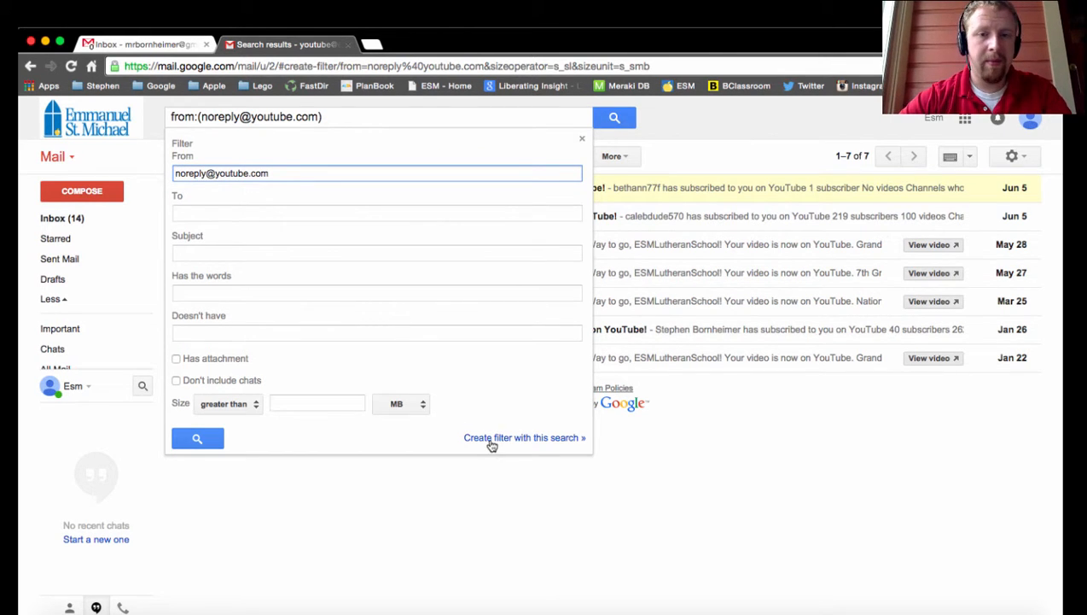
left_click(447, 209)
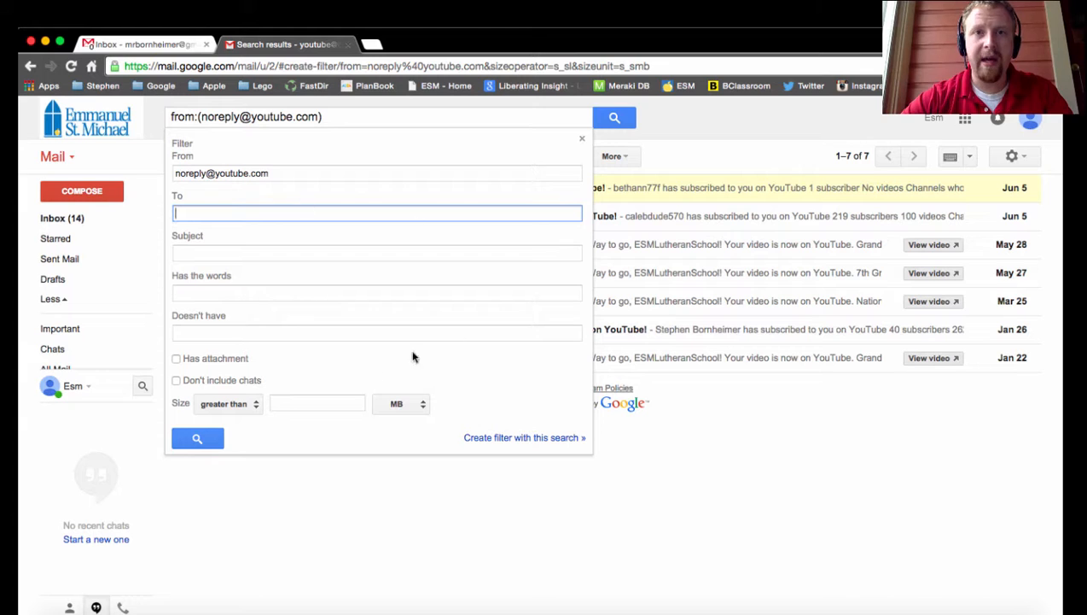
left_click(485, 438)
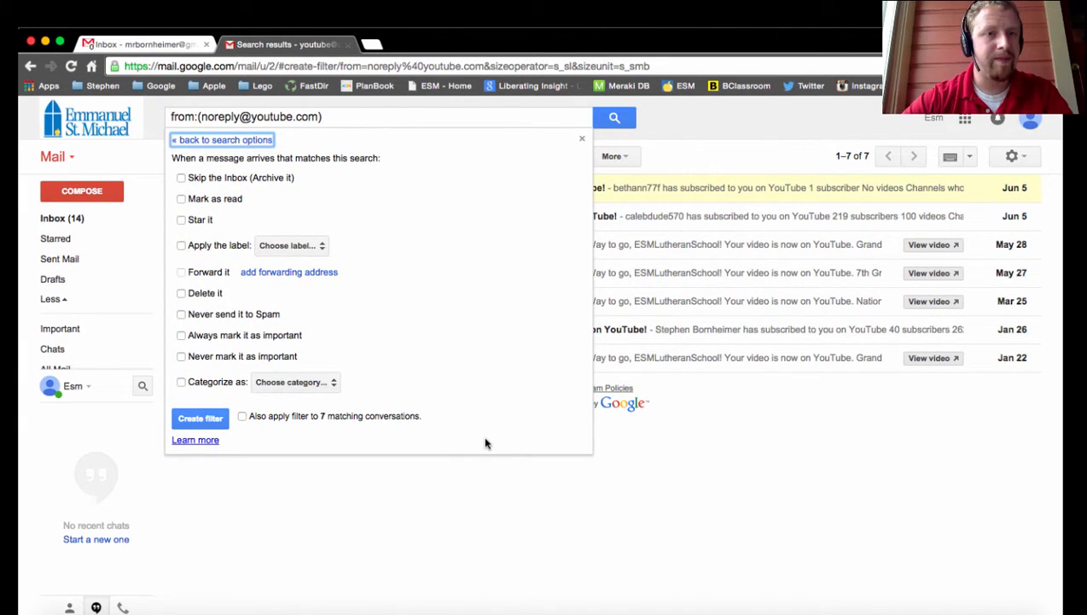
- Set the filter to skip the inbox and mark matching messages as read
left_click(181, 178)
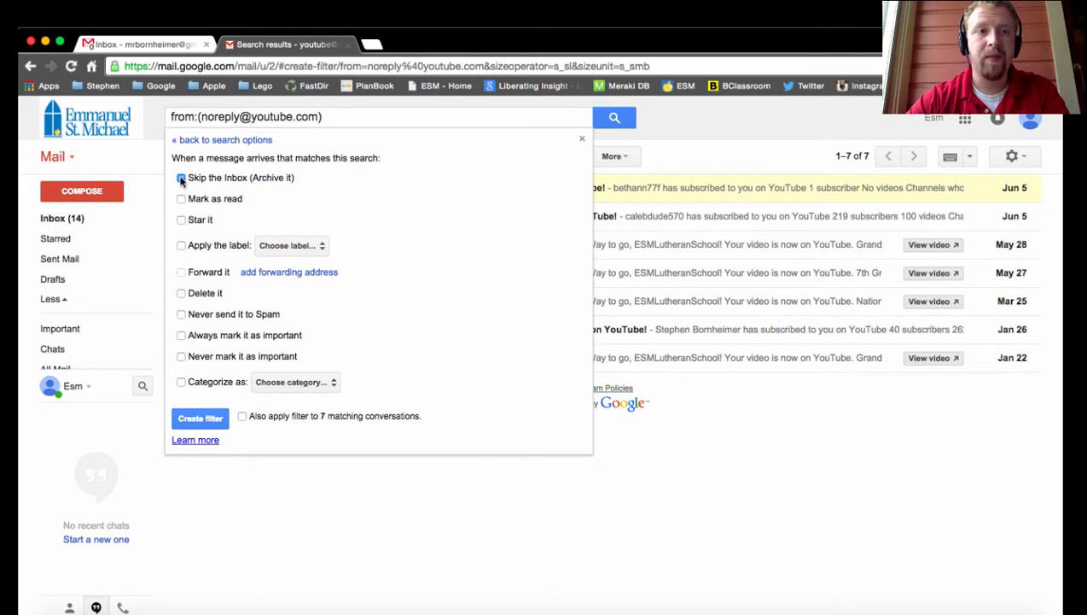
left_click(182, 199)
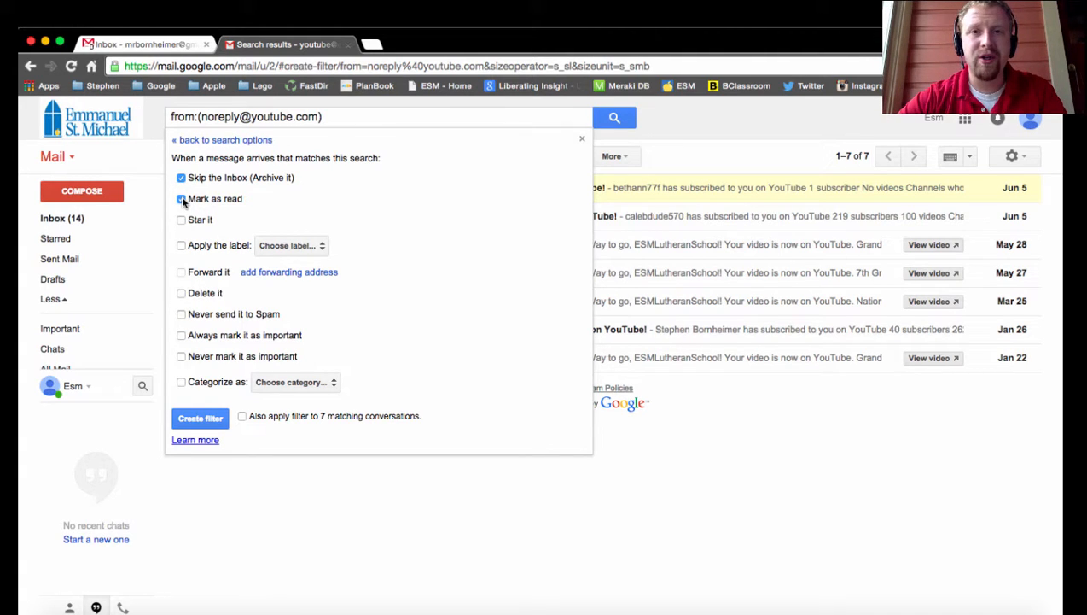
- Create a new label named Youtube without nesting it and have the filter apply it to matching messages
left_click(182, 246)
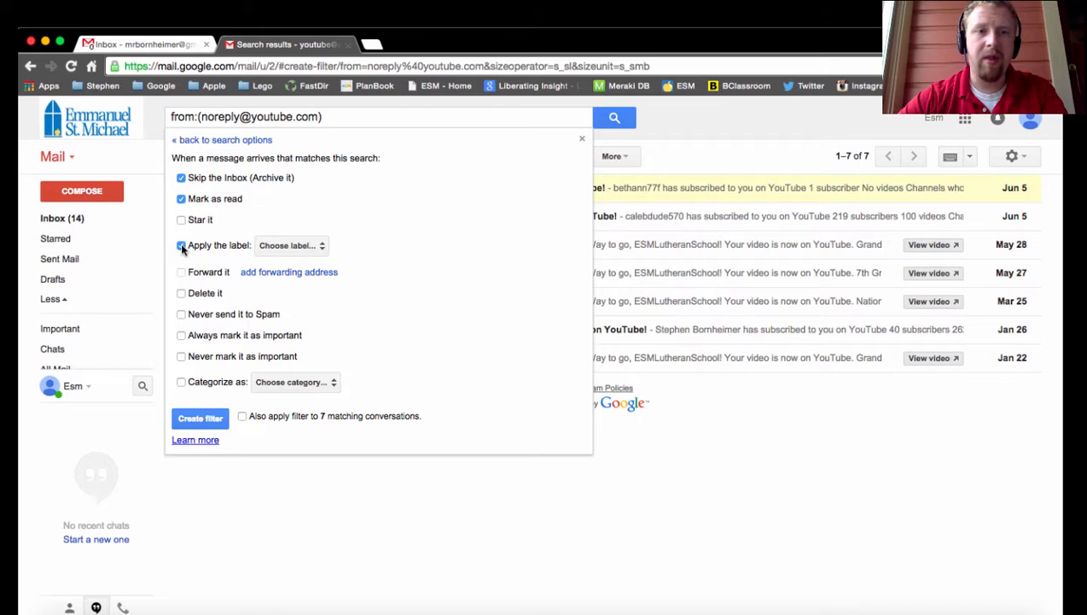
left_click(295, 249)
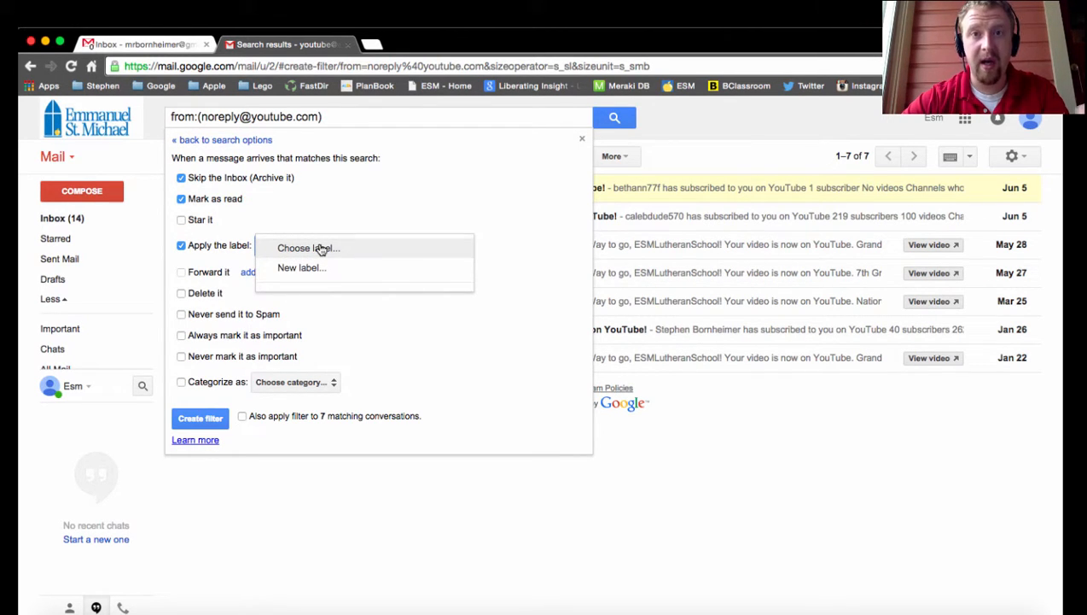
left_click(323, 269)
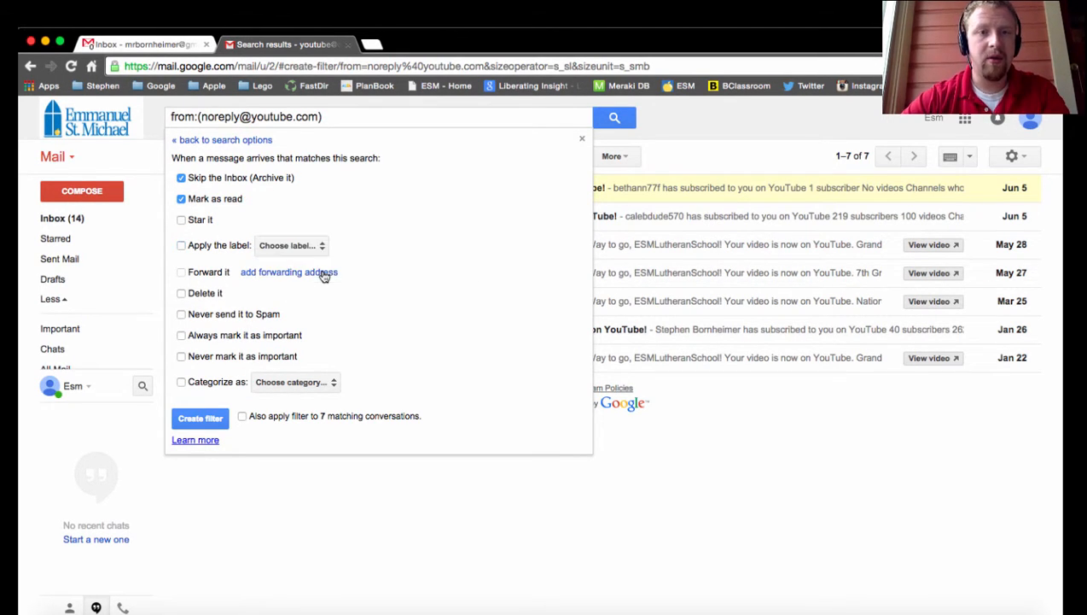
type("Youtu")
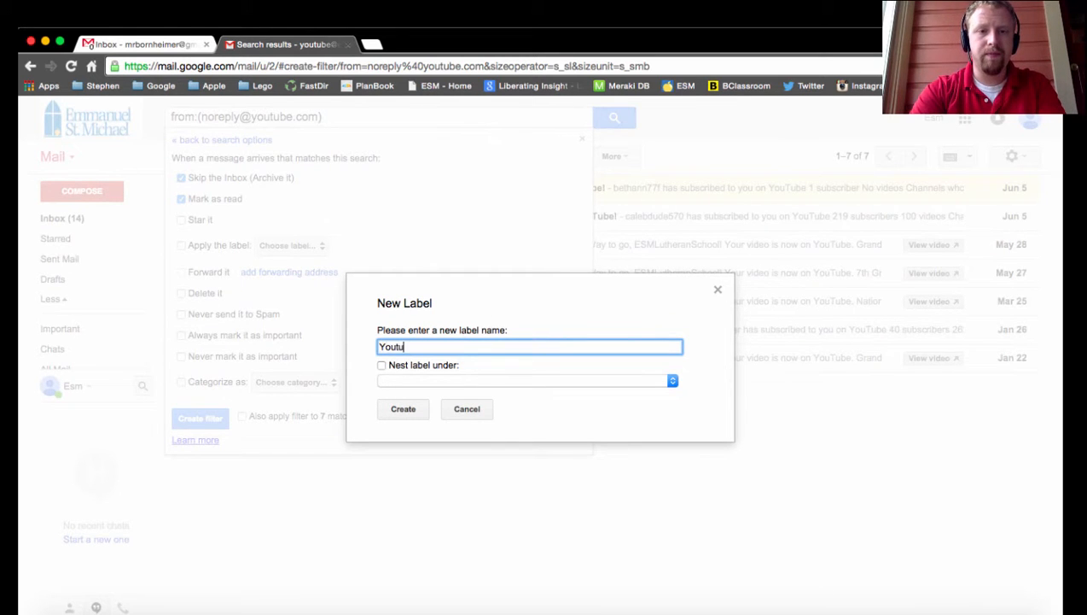
type("be")
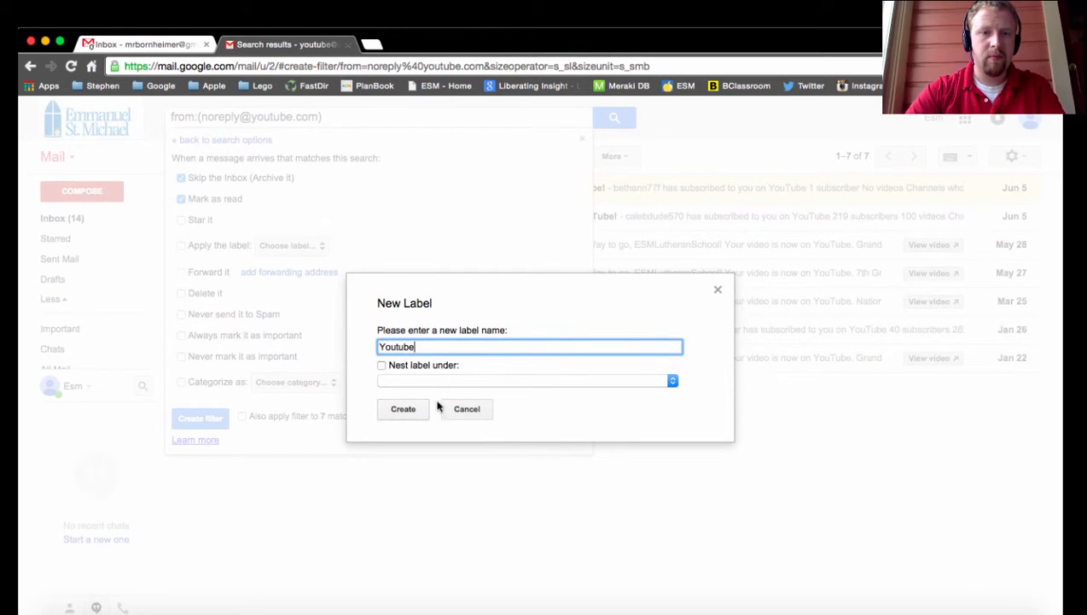
left_click(411, 410)
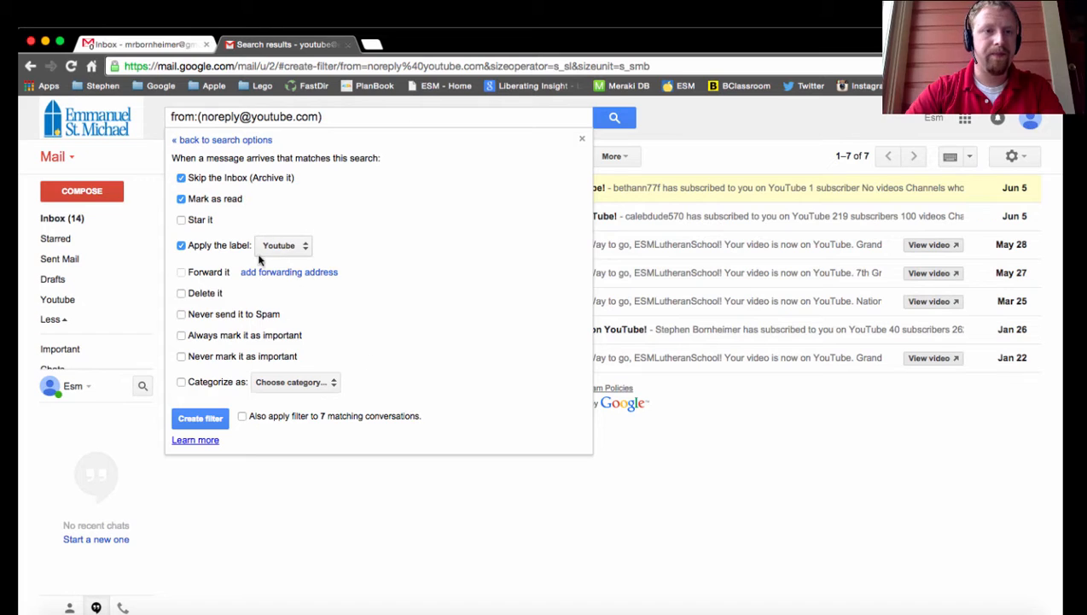
- Set the YouTube filter to never mark messages as important, also apply it to the matching conversations, and create the filter
left_click(181, 356)
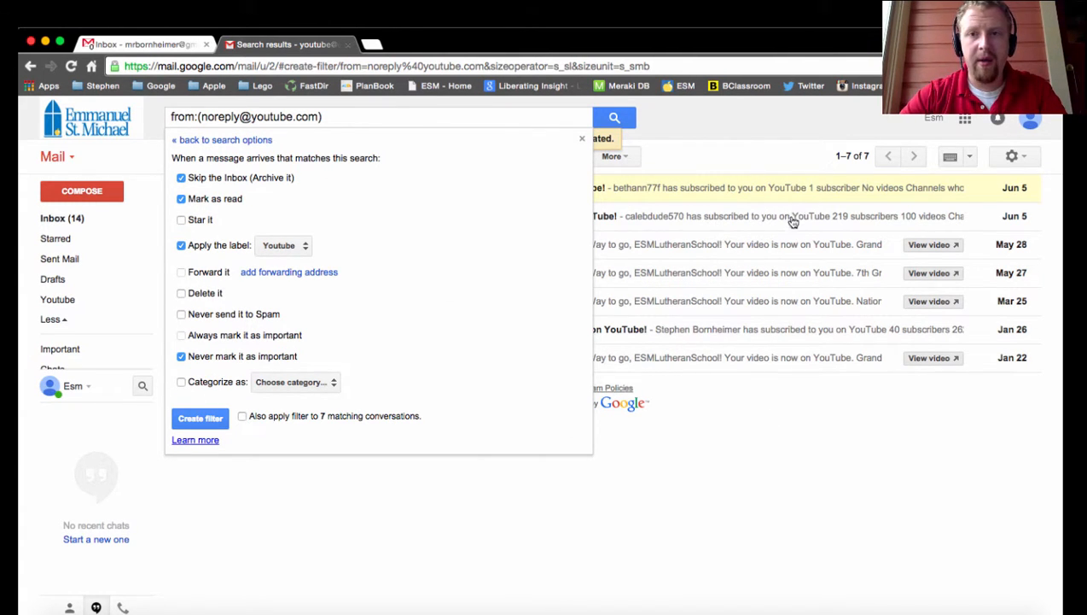
left_click(244, 417)
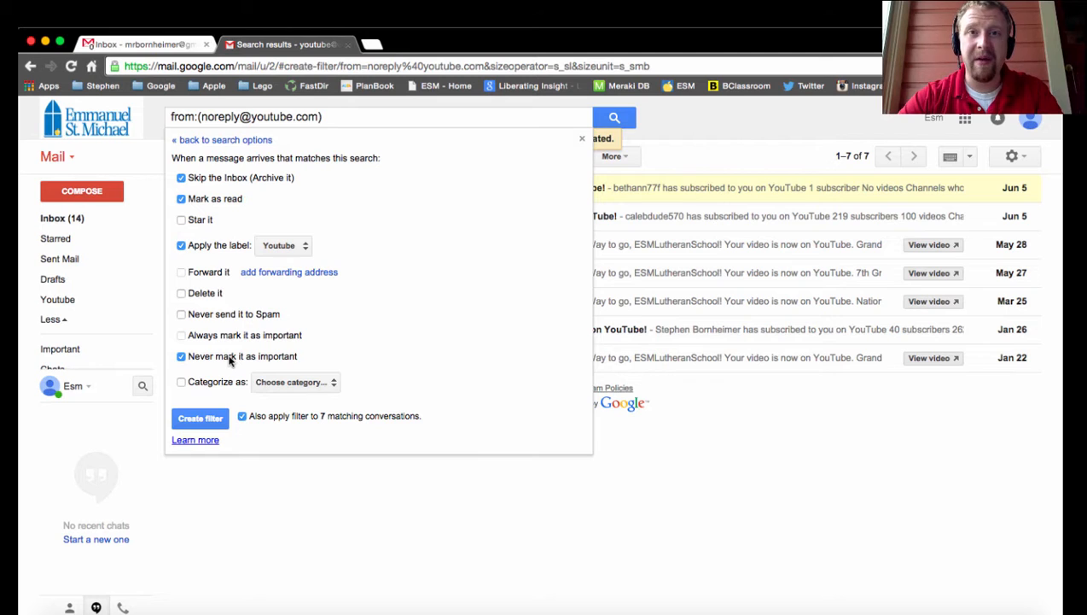
left_click(212, 418)
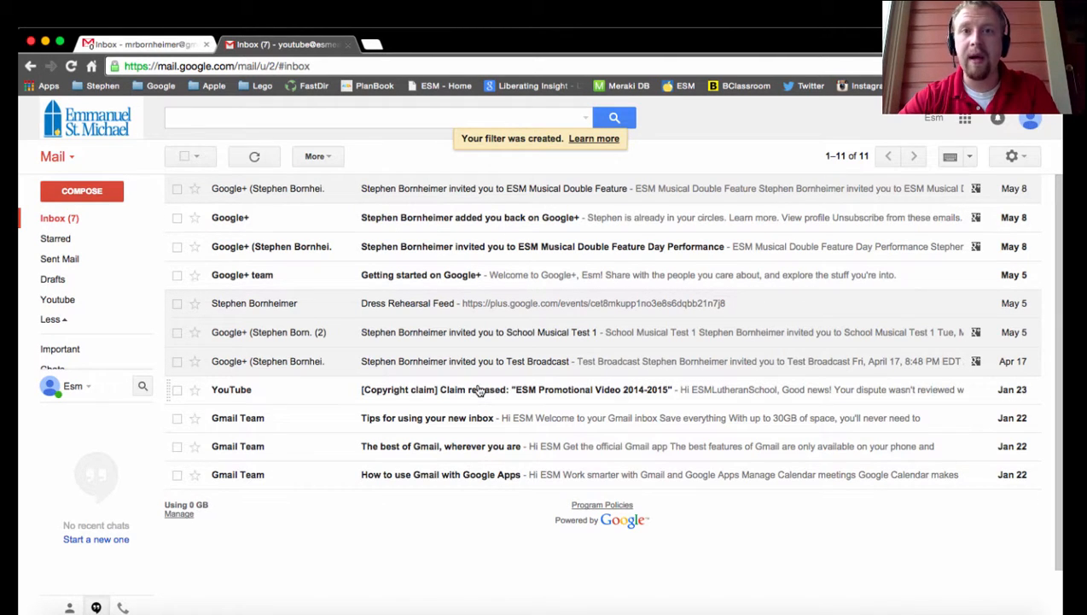
- Open the messages under the Youtube label and deselect the newest one
mouse_move(106, 267)
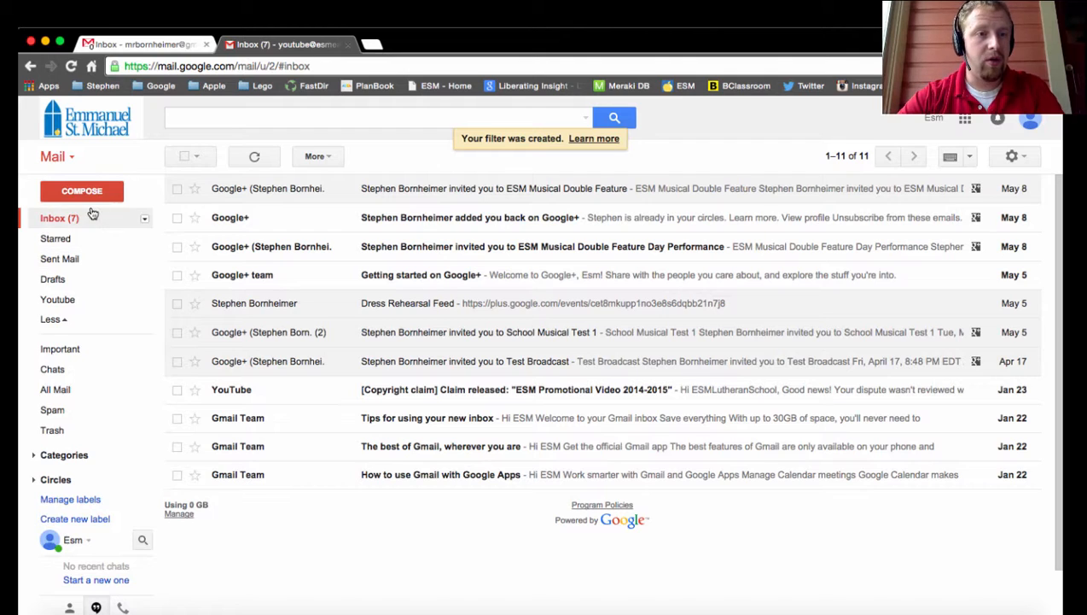
left_click(64, 307)
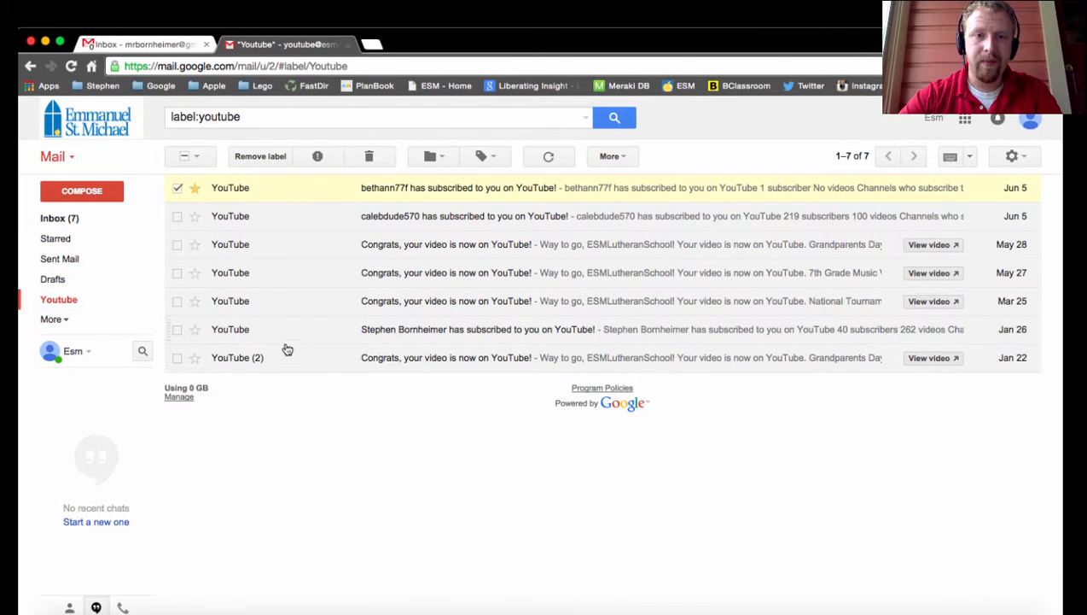
left_click(176, 188)
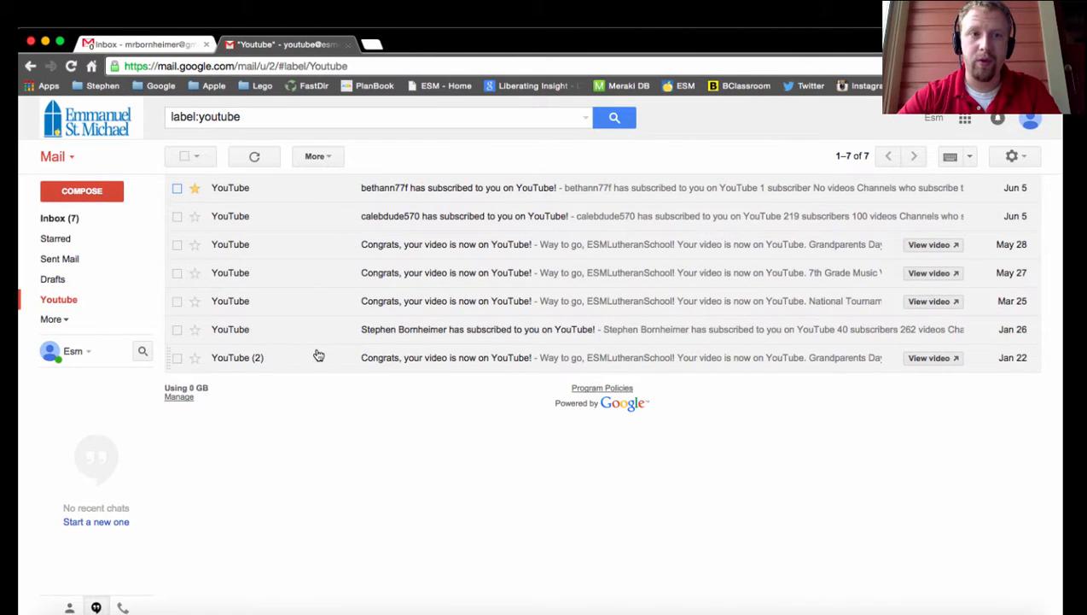
- Start a filter from the inbox's Dress Rehearsal Feed message, keeping its sender as the only criterion, and continue to the filter actions
left_click(73, 218)
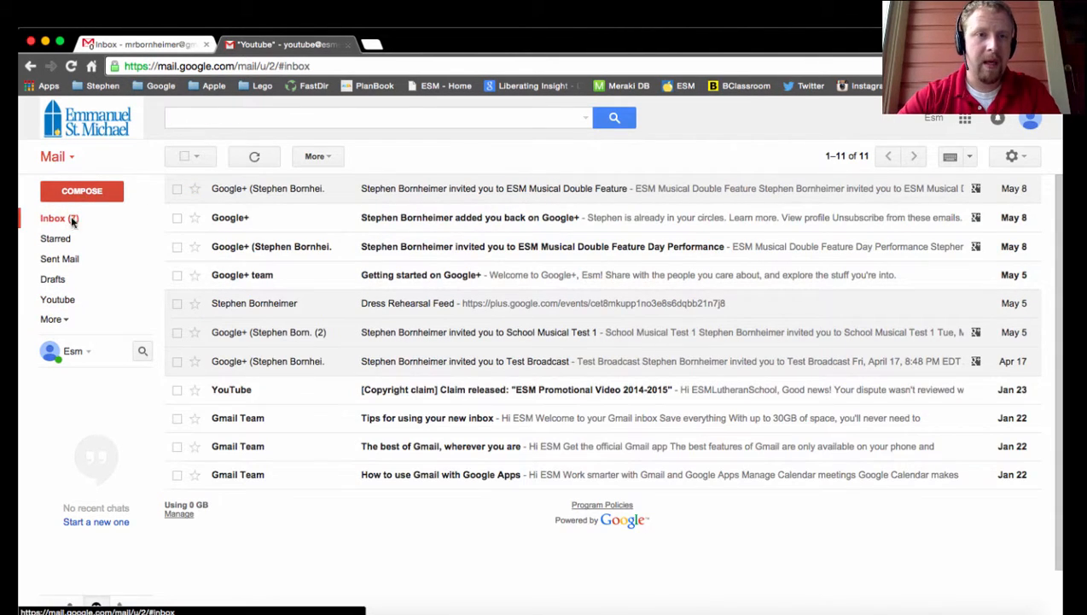
left_click(177, 303)
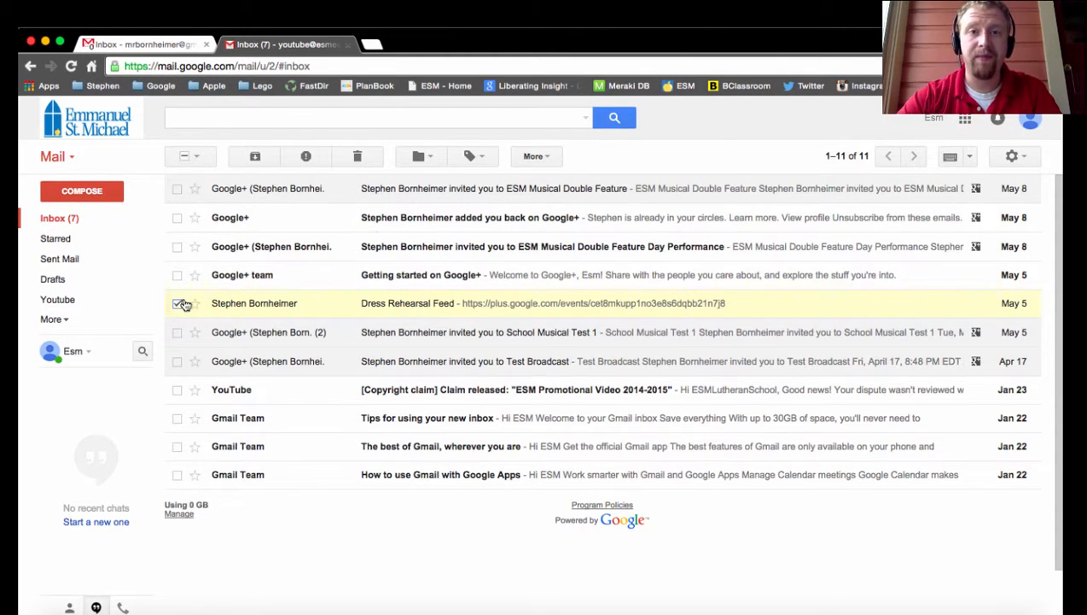
left_click(535, 156)
left_click(548, 261)
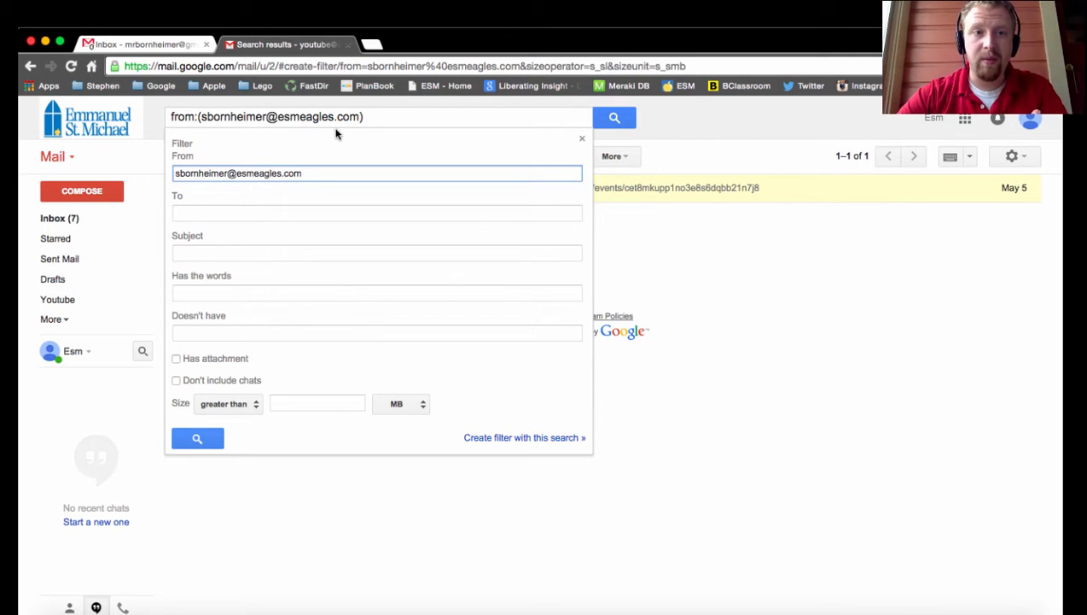
left_click(512, 441)
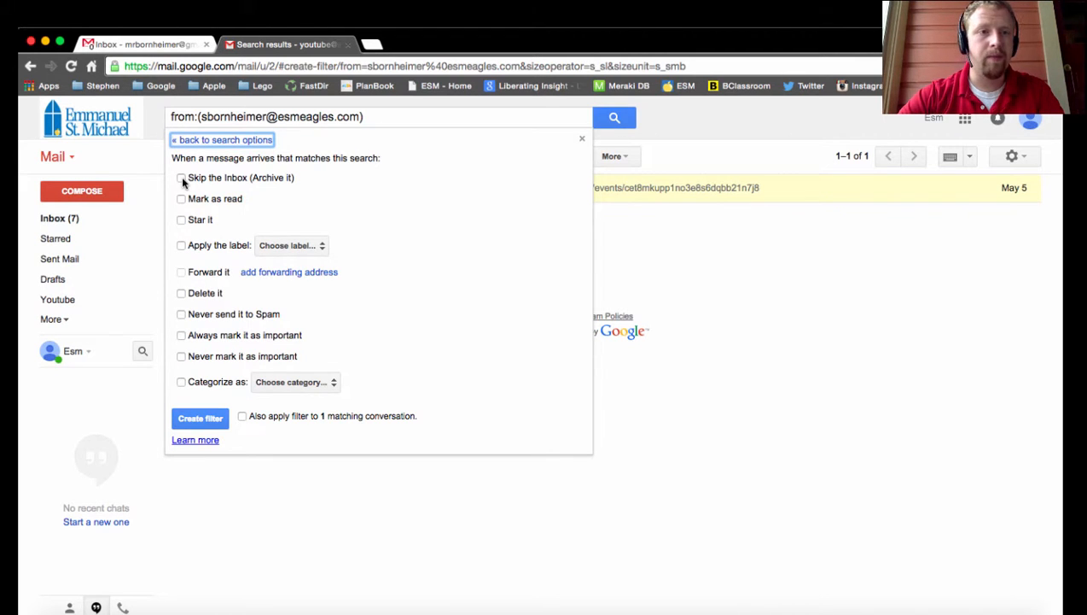
- Set the filter to star messages, always mark them as important, and apply a new unnested label named with the sender's surname
left_click(181, 221)
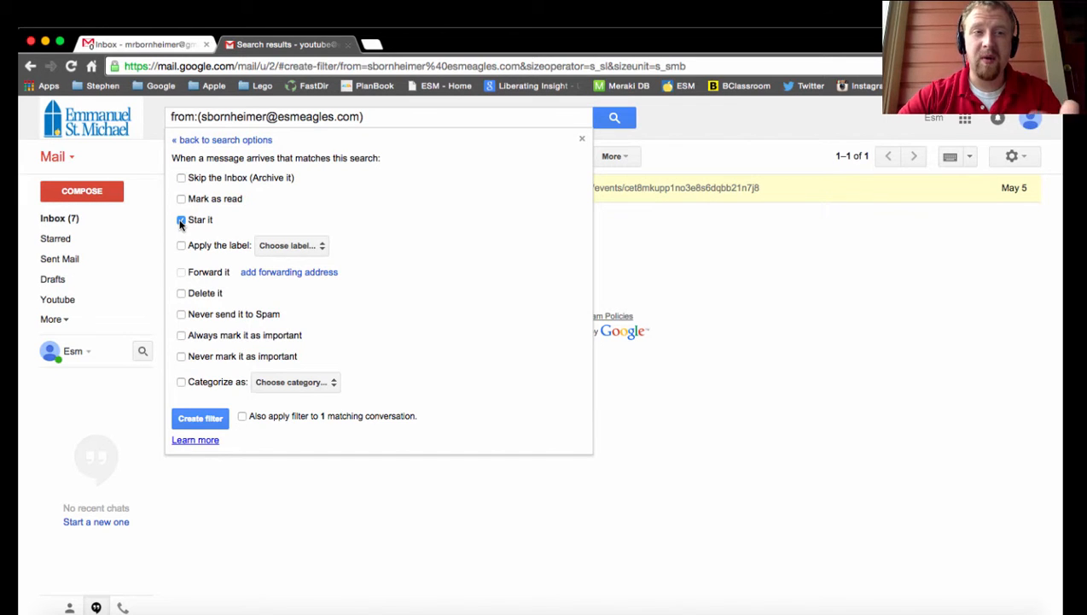
left_click(181, 336)
left_click(181, 245)
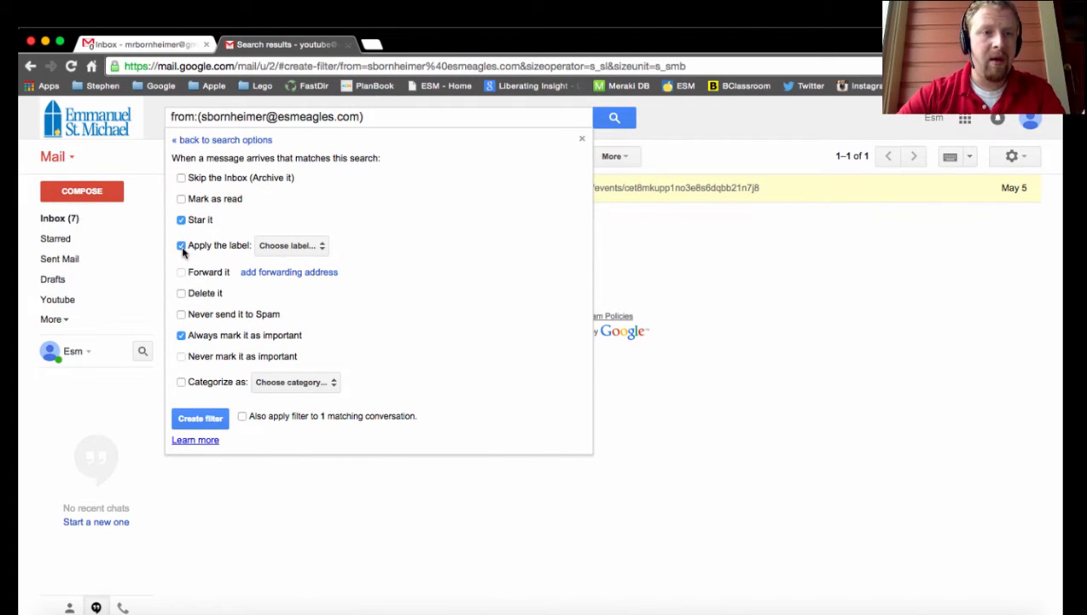
left_click(287, 247)
left_click(294, 268)
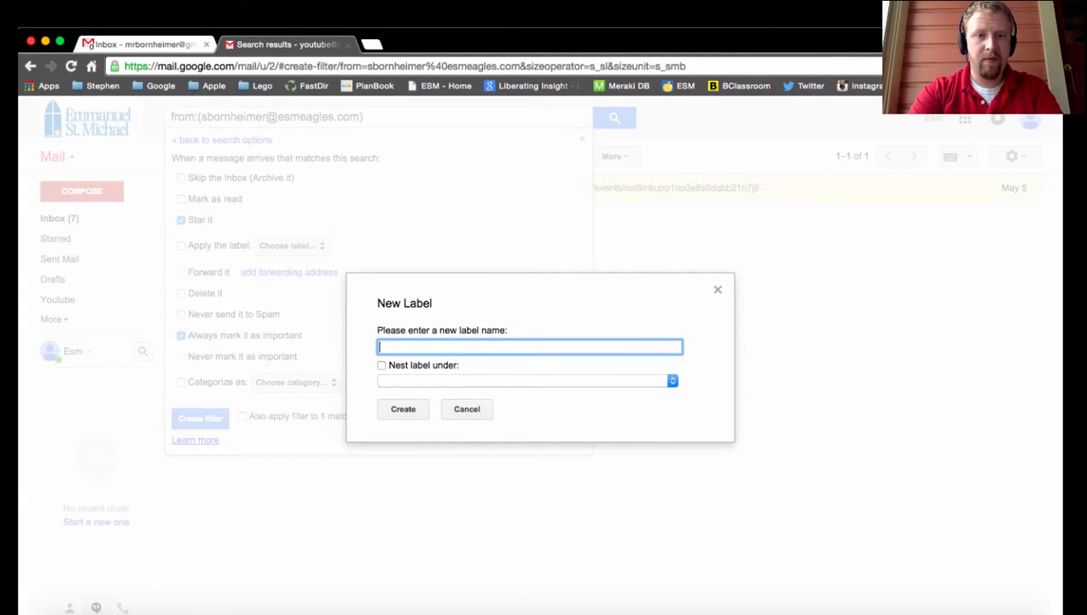
type("Bornheimer")
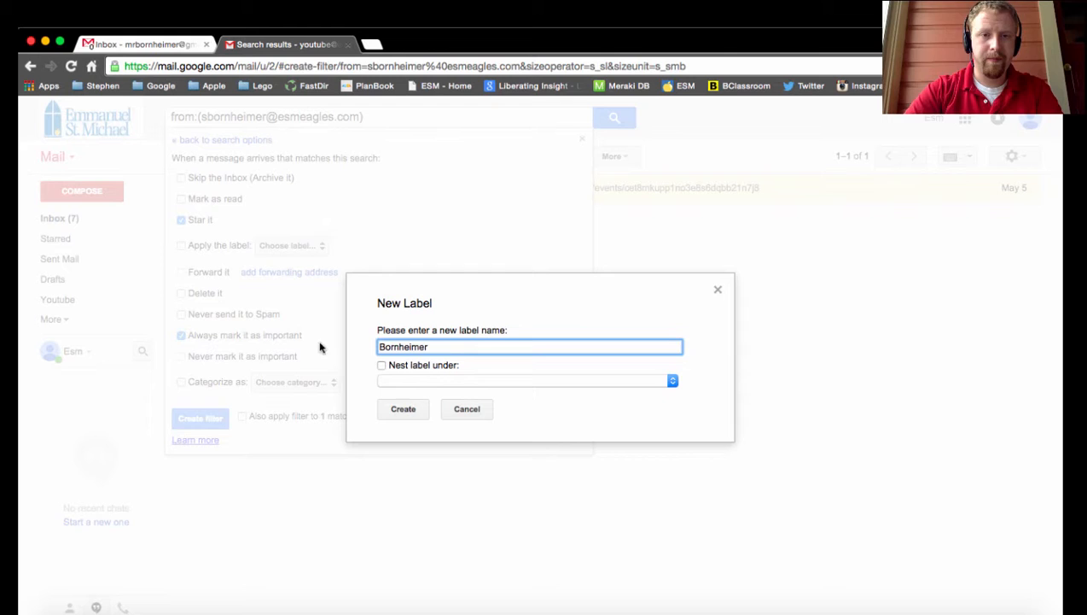
left_click(407, 410)
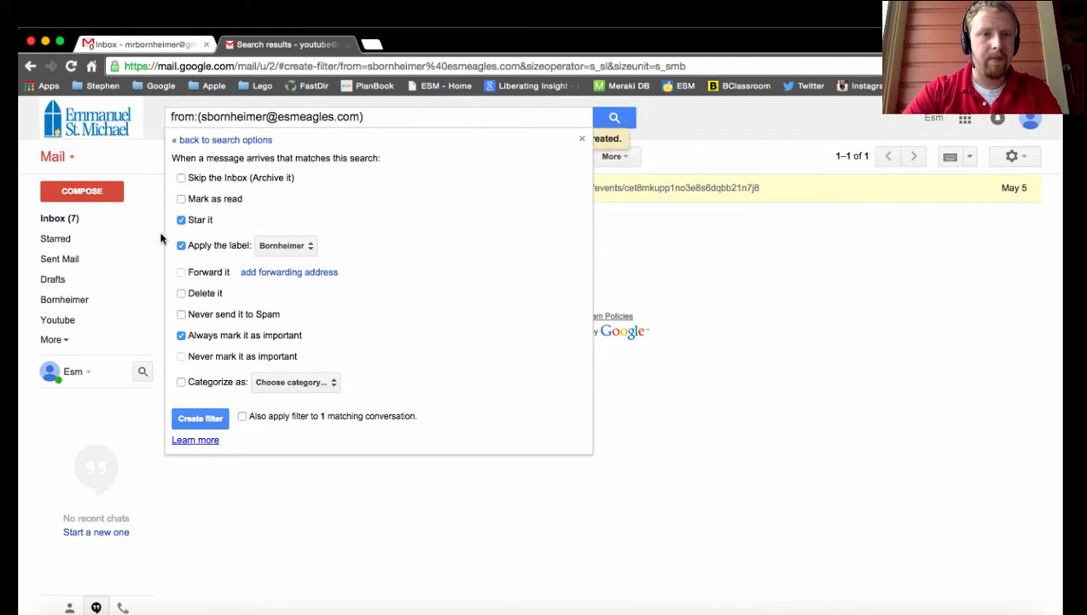
- Set the filter to never send messages to spam, also apply it to the matching conversation, and create the filter
left_click(181, 314)
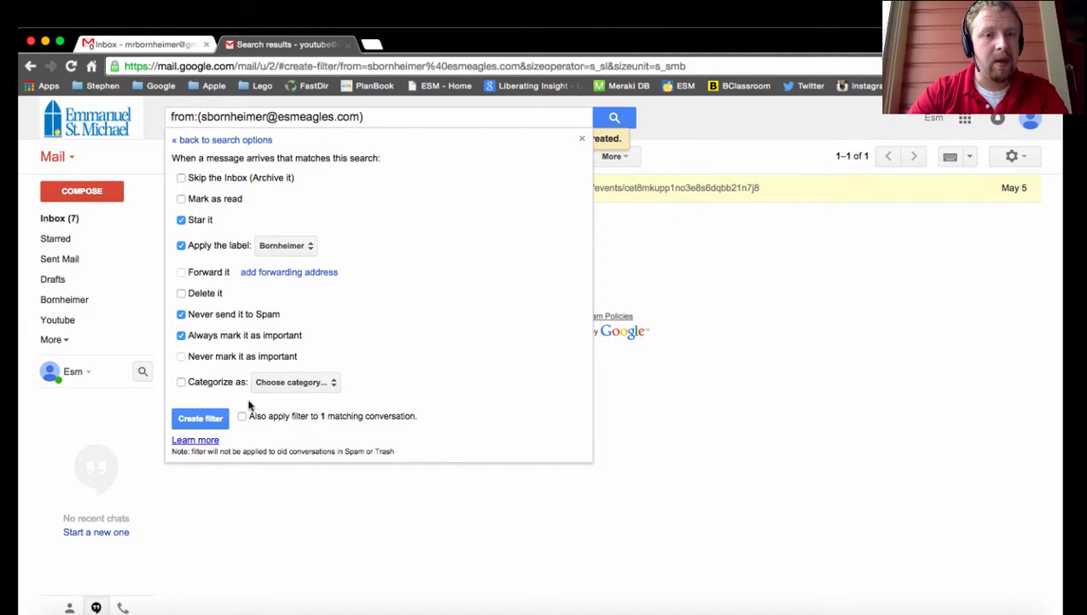
left_click(200, 418)
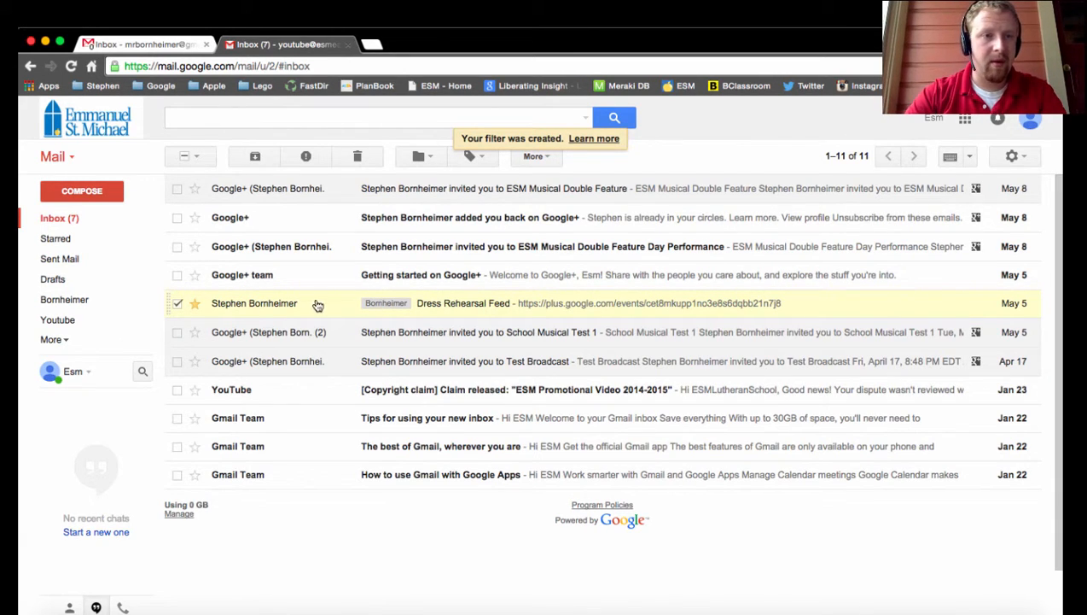
- View the messages filed under the new surname label, followed by those under the Youtube label
left_click(81, 301)
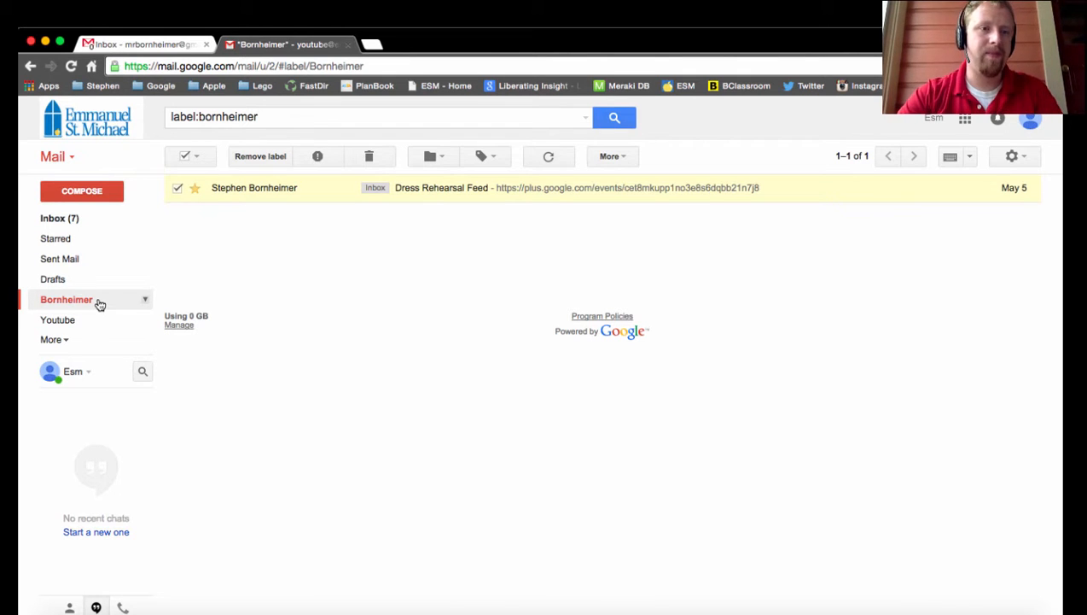
left_click(50, 322)
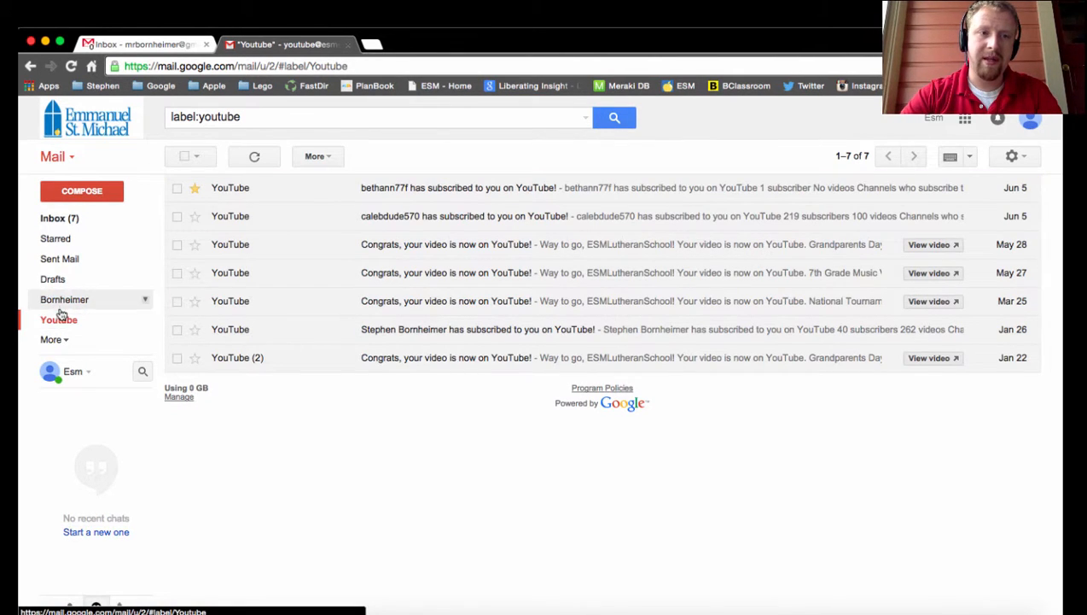
- Set the surname label's color to red and return to the inbox
left_click(146, 301)
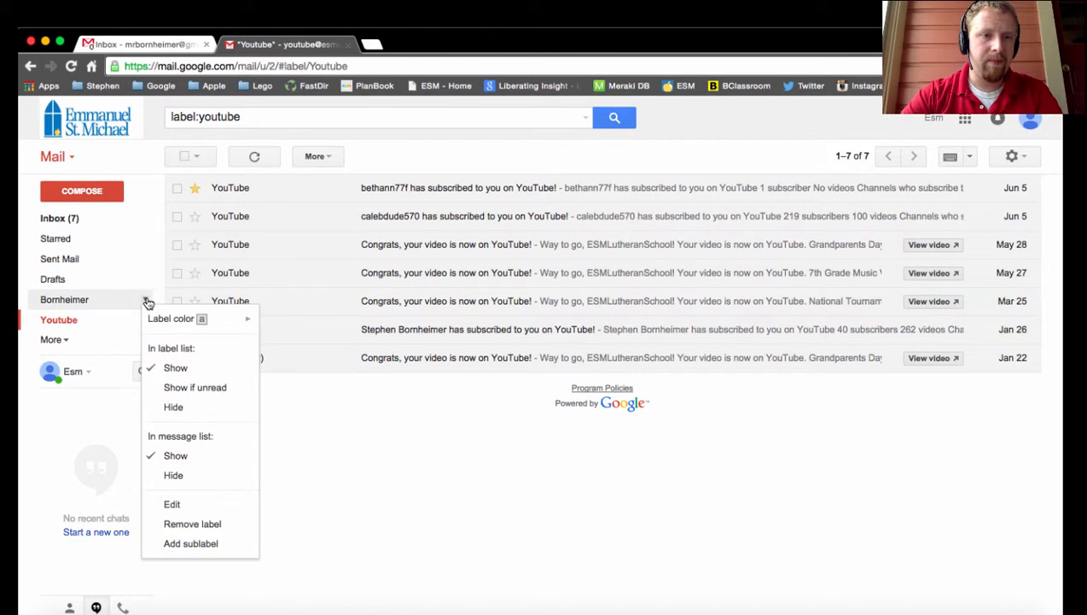
mouse_move(161, 321)
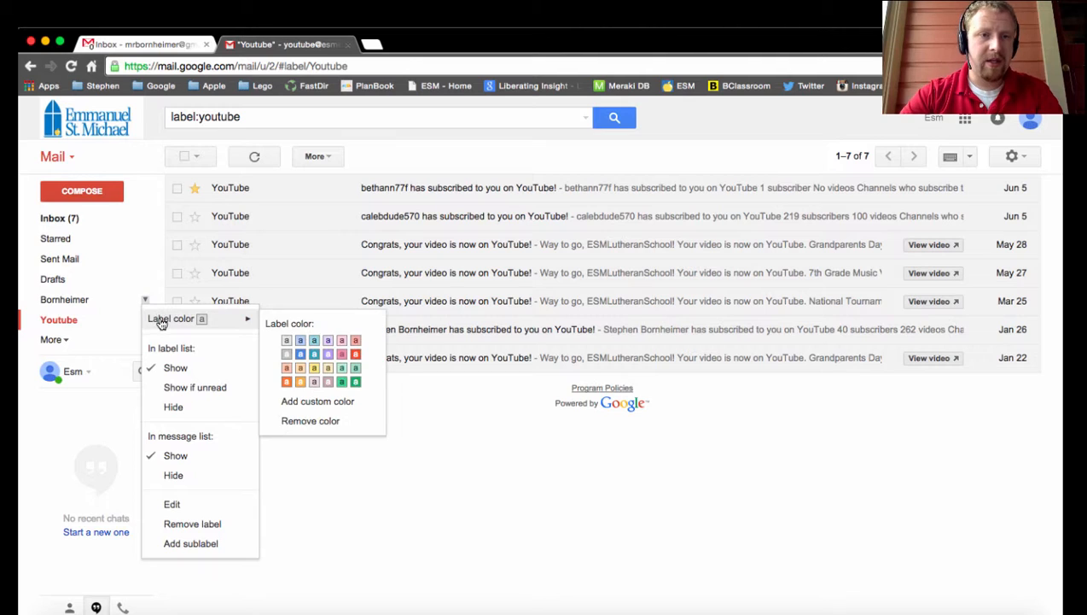
left_click(354, 356)
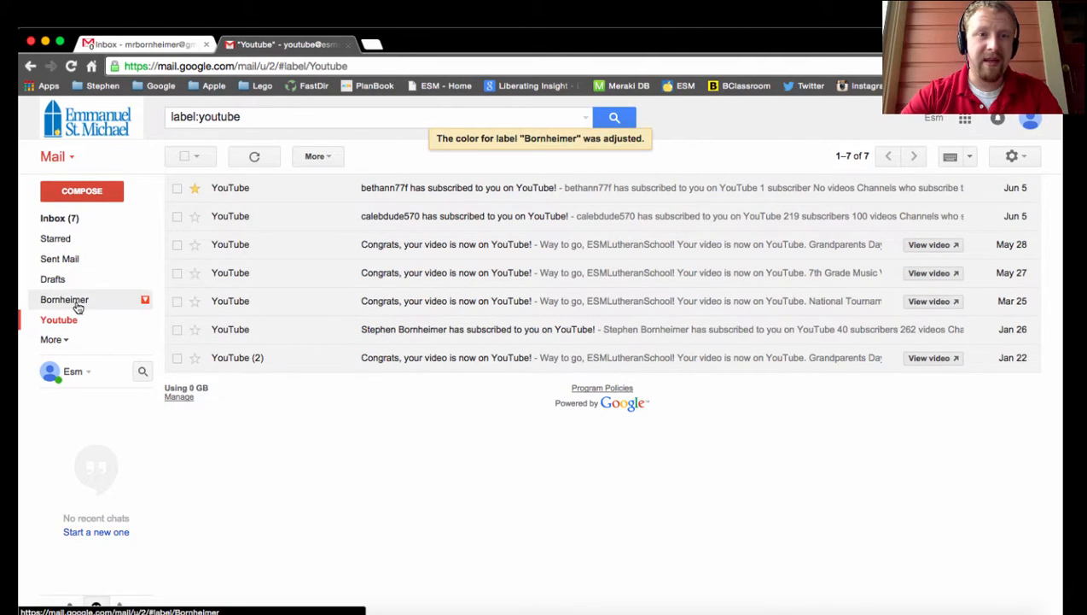
left_click(76, 220)
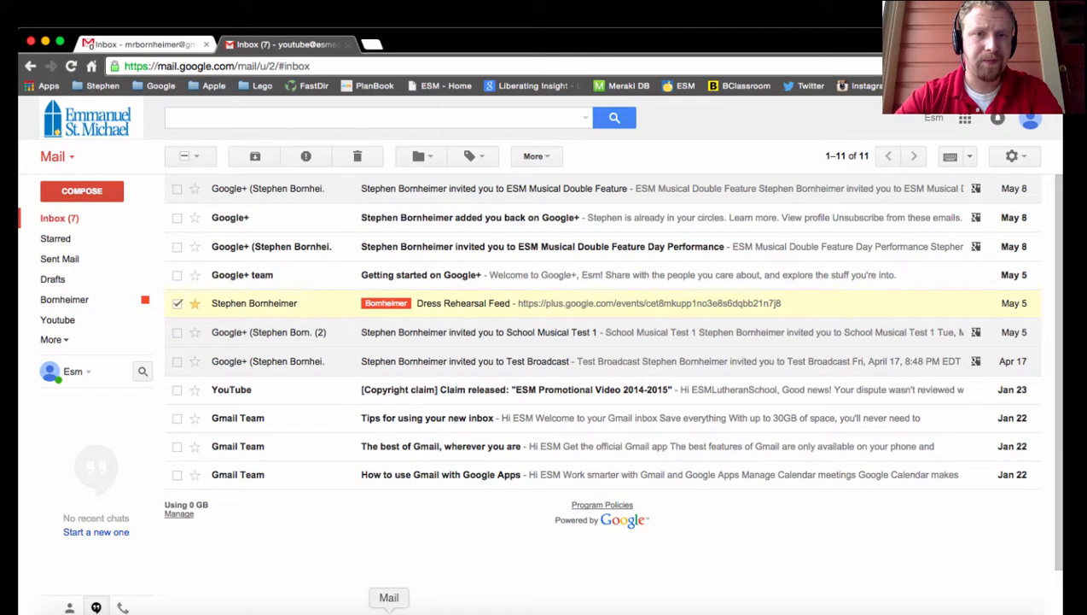
- Switch to the Mail app and examine the folders of the account listed above Apple Ed Store, including the Cloud folder's subfolder
left_click(390, 613)
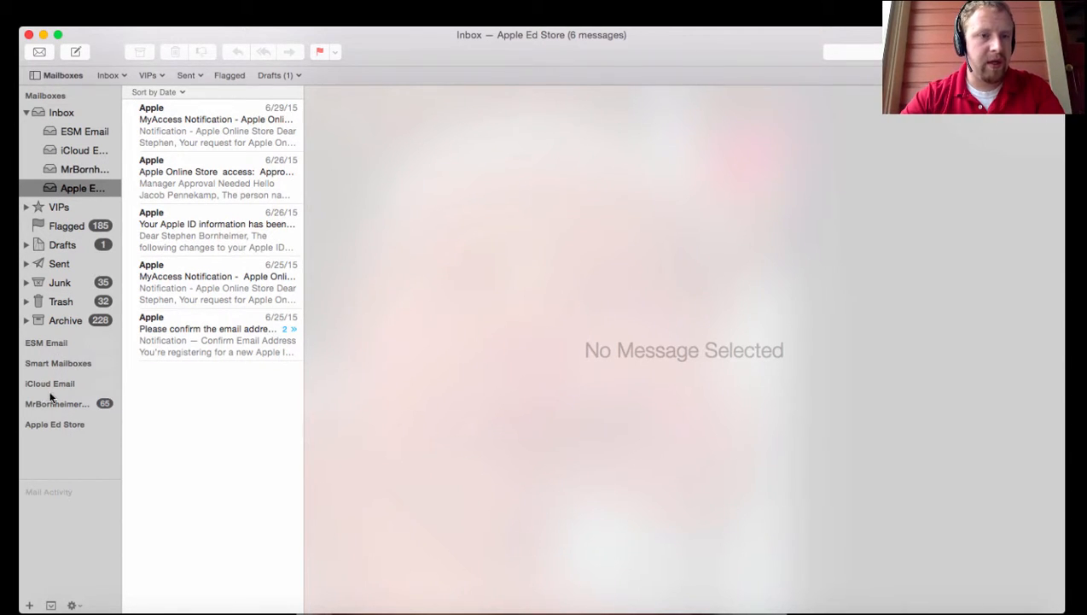
mouse_move(54, 406)
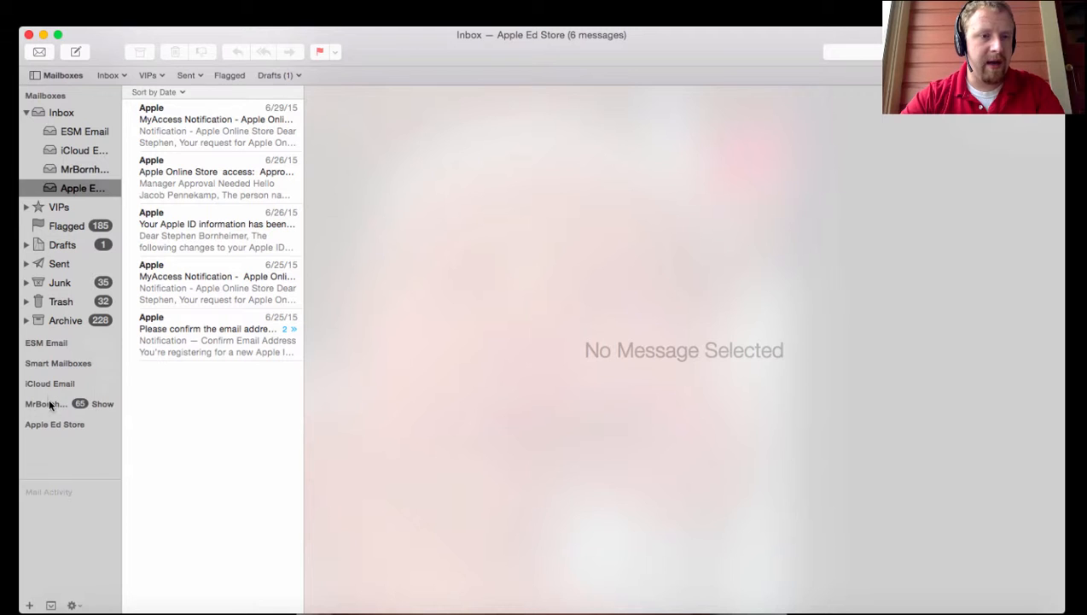
left_click(102, 403)
scroll(68, 417, "down", 3)
scroll(69, 418, "down", 5)
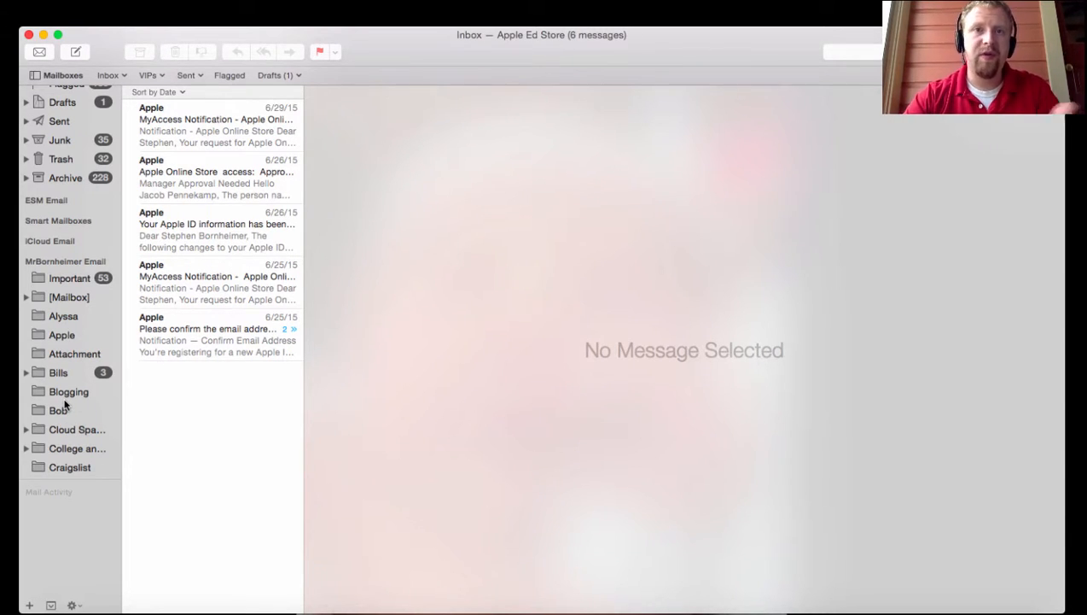
left_click(26, 429)
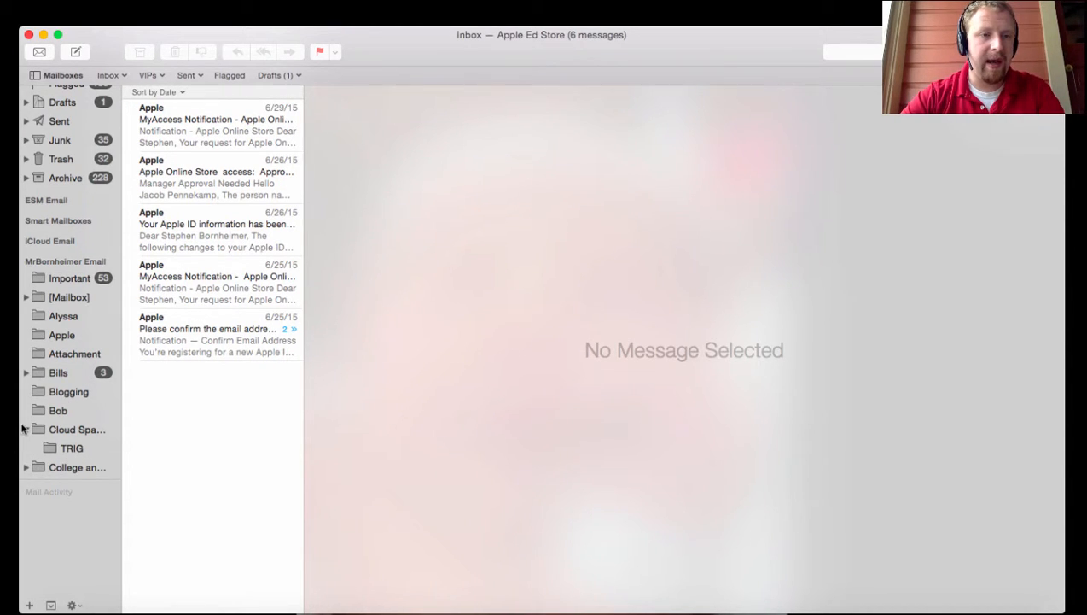
left_click(26, 430)
scroll(41, 435, "down", 3)
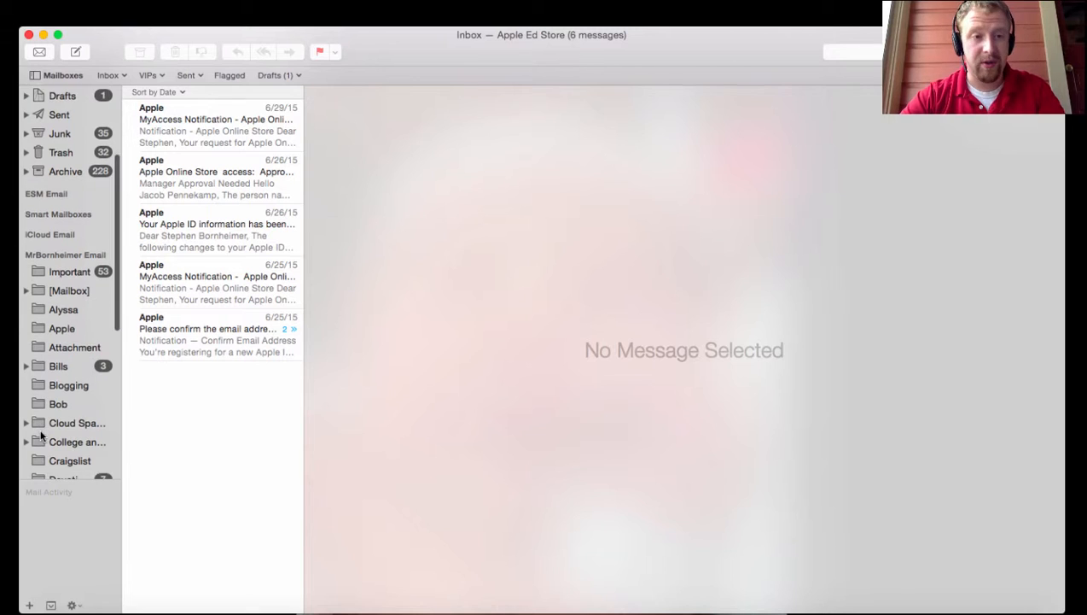
scroll(41, 435, "up", 6)
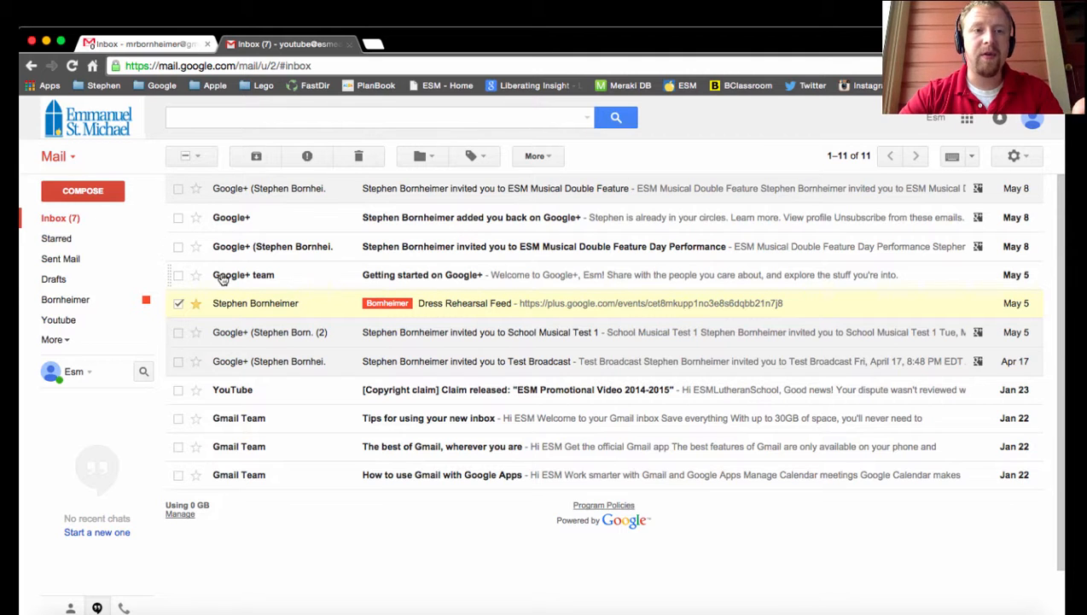
- Back in Gmail, deselect the Dress Rehearsal Feed message and refresh the inbox
left_click(178, 303)
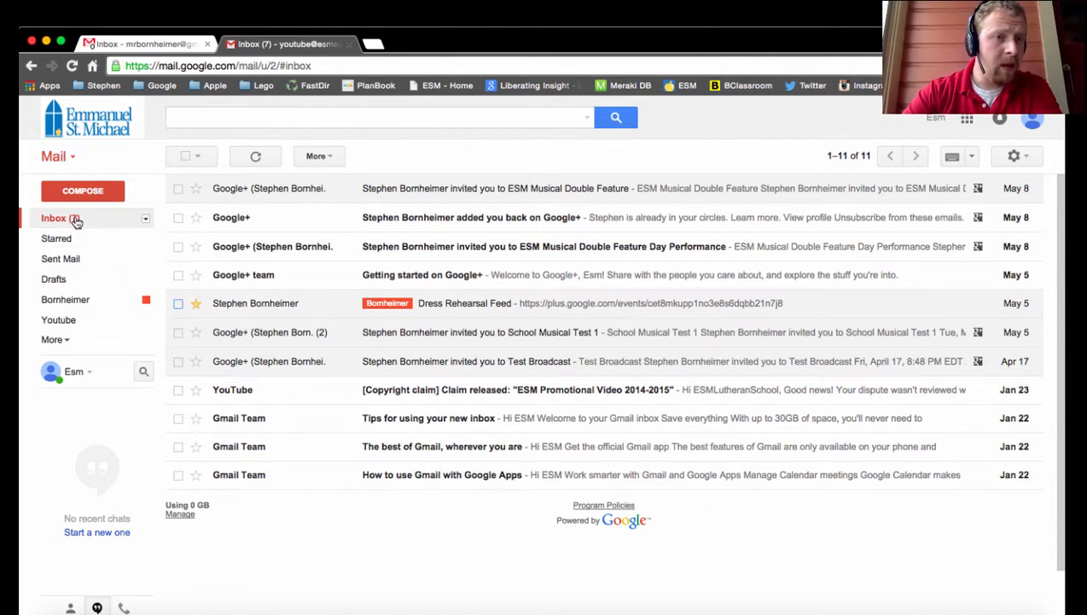
left_click(257, 160)
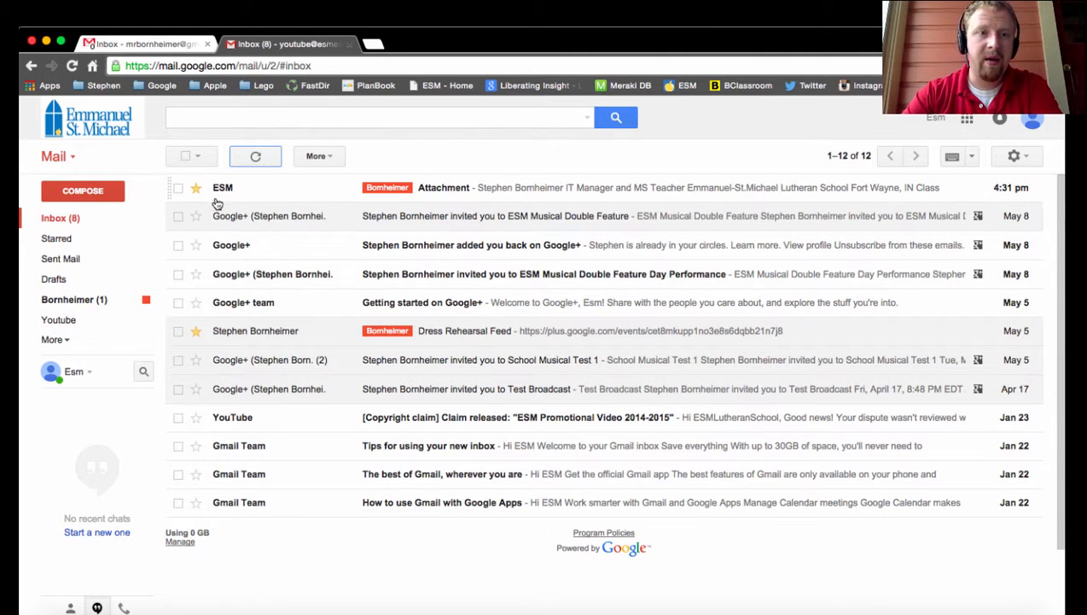
- Open the message titled Attachment, preview its attached image IMG_2425.JPG, and close the preview
left_click(437, 188)
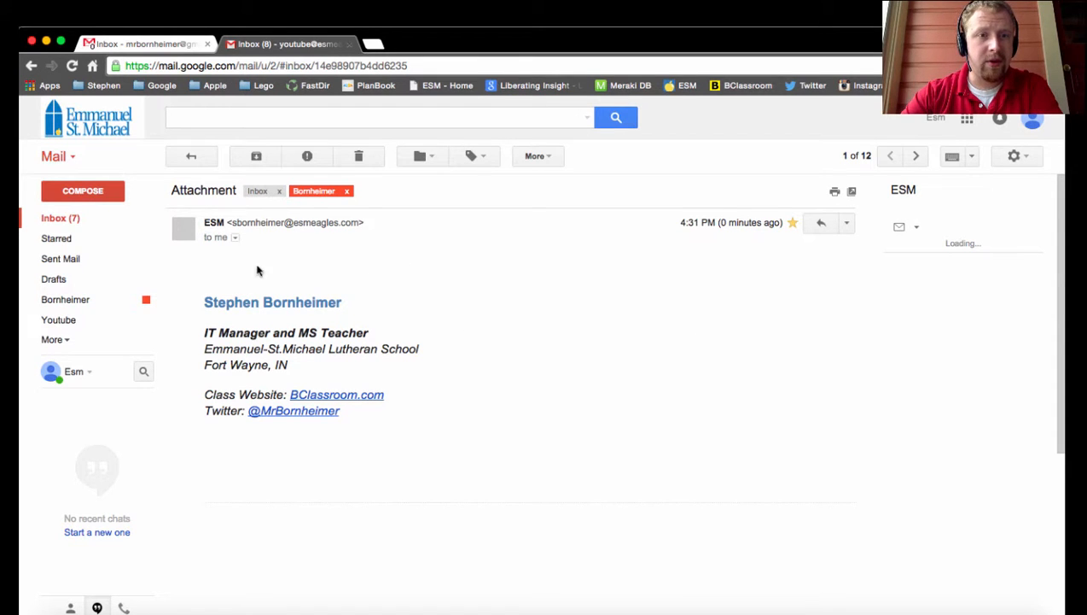
mouse_move(339, 348)
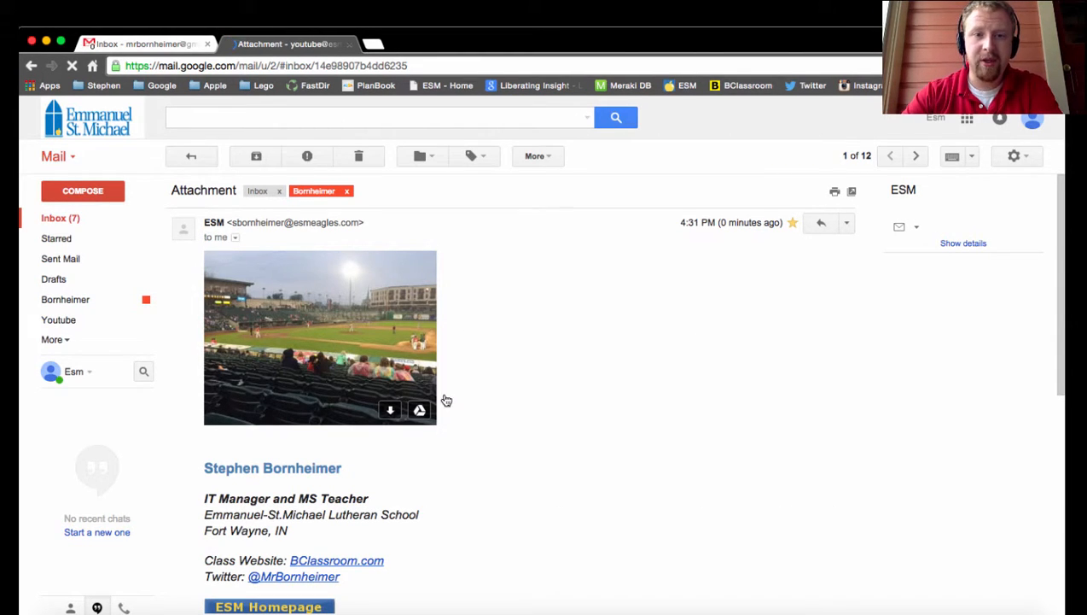
left_click(376, 408)
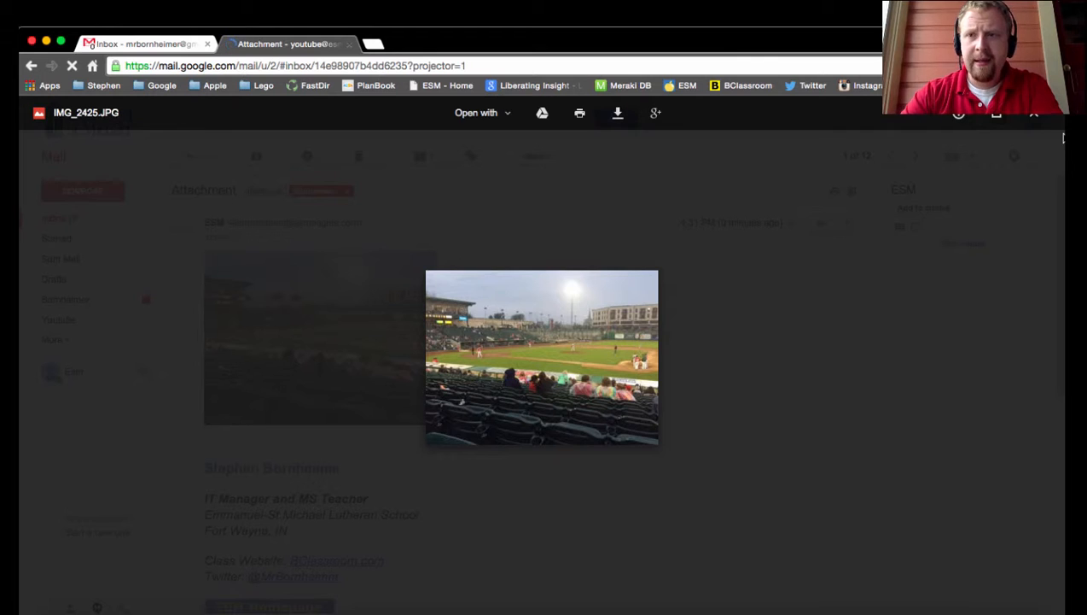
left_click(1035, 118)
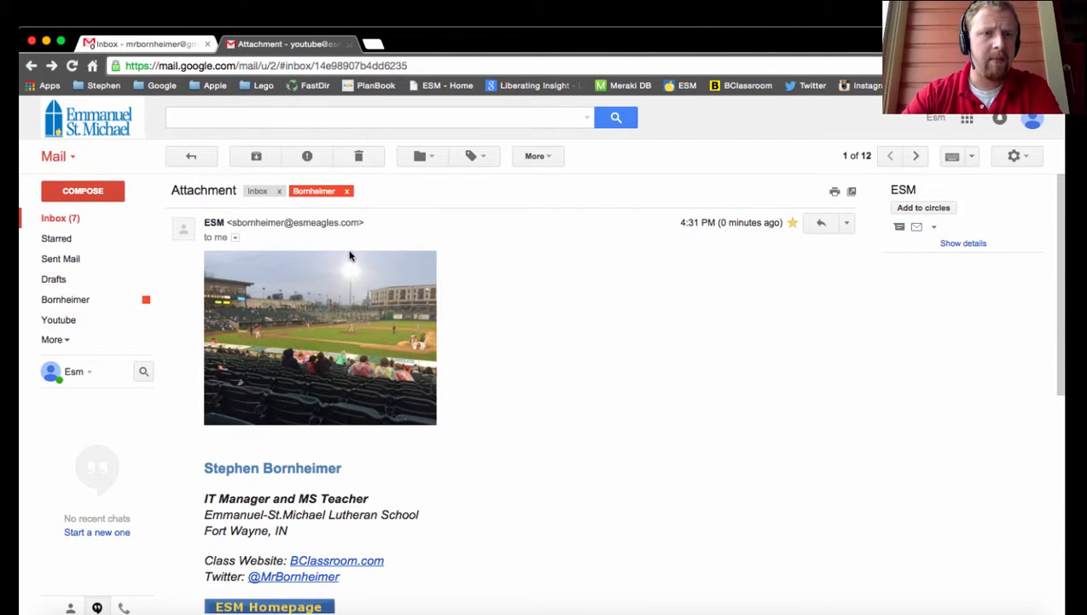
- Return to the inbox and start a filter from the Attachment message, clearing the sender and matching only messages that have an attachment
key("u")
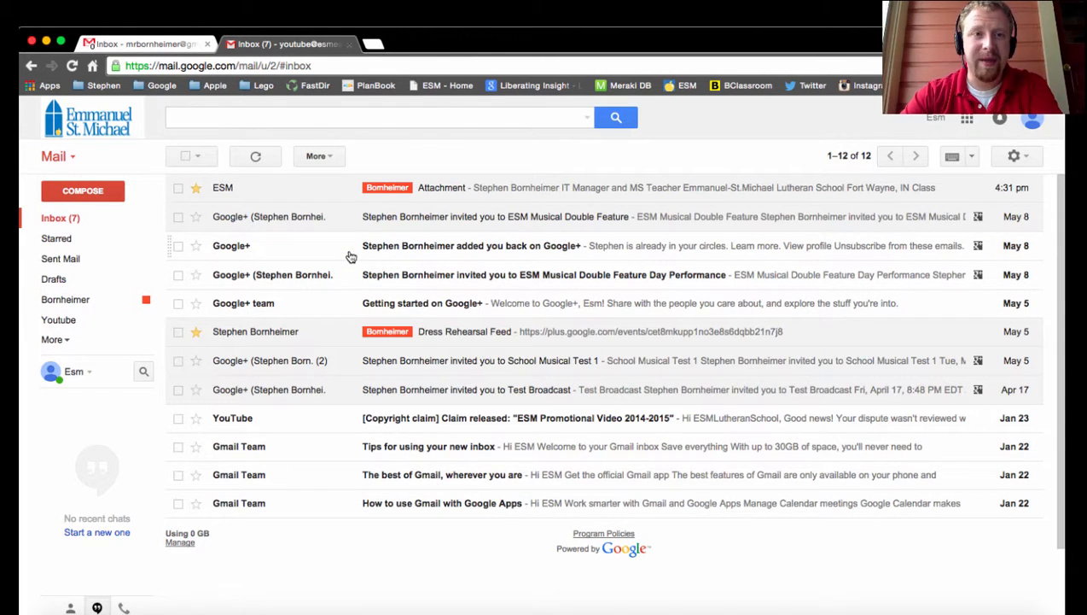
left_click(177, 187)
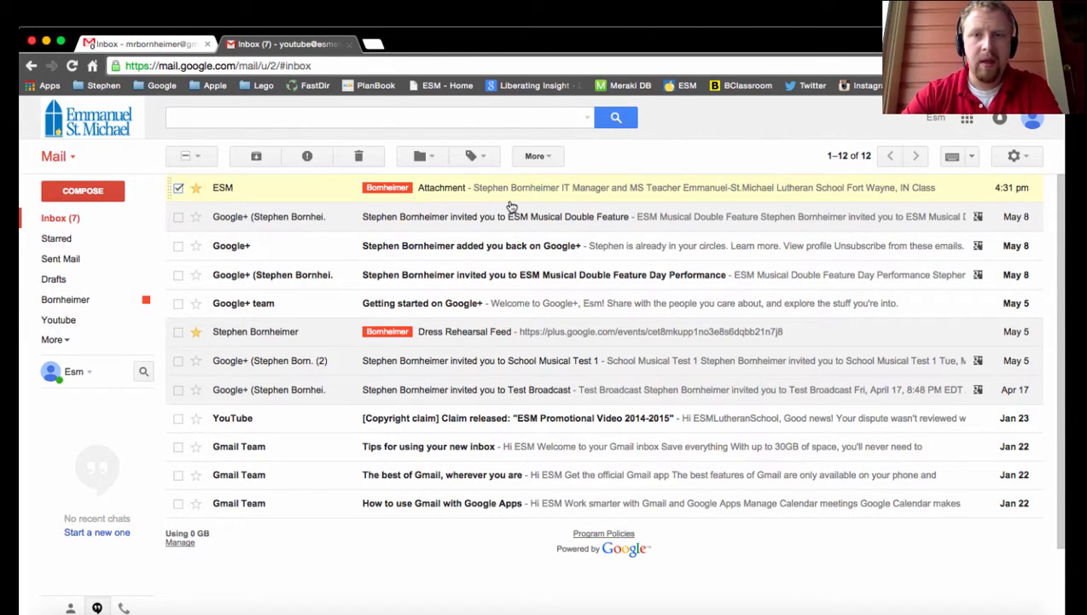
left_click(536, 157)
left_click(577, 259)
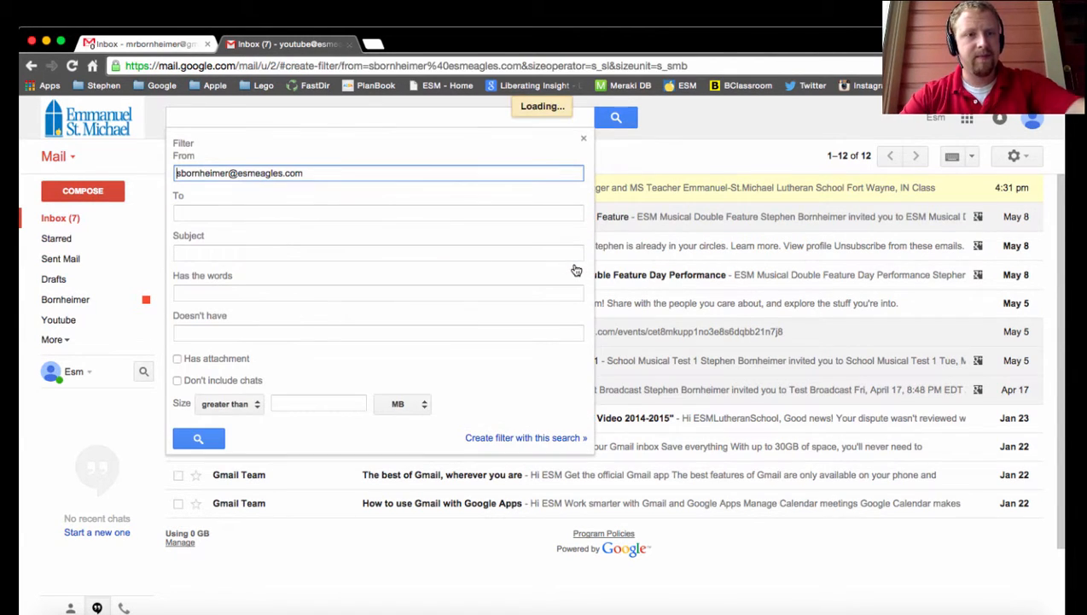
left_click_drag(316, 175, 159, 173)
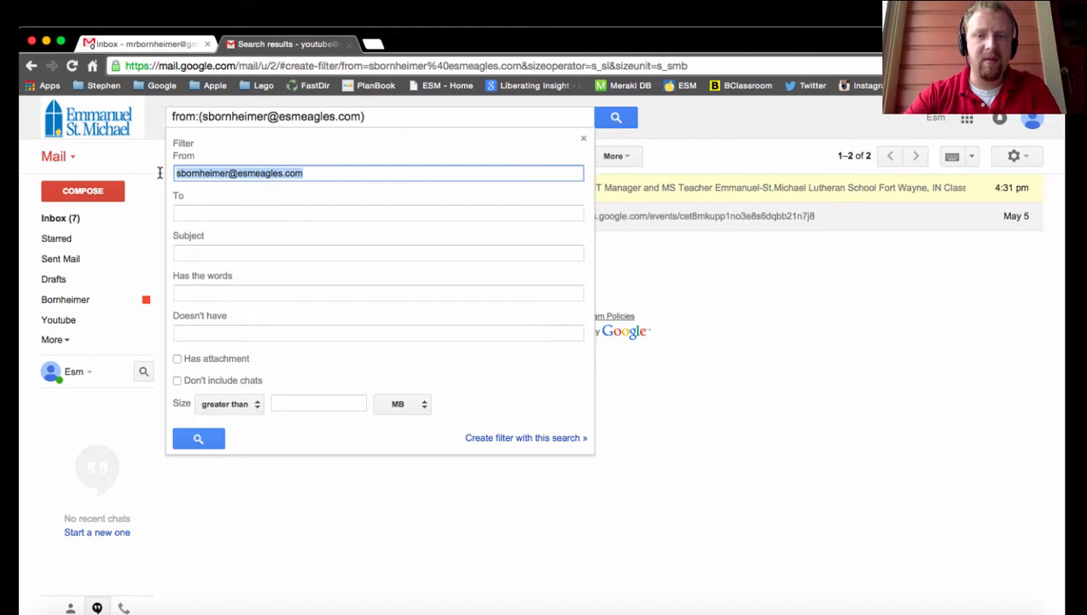
key("BackSpace")
left_click(178, 358)
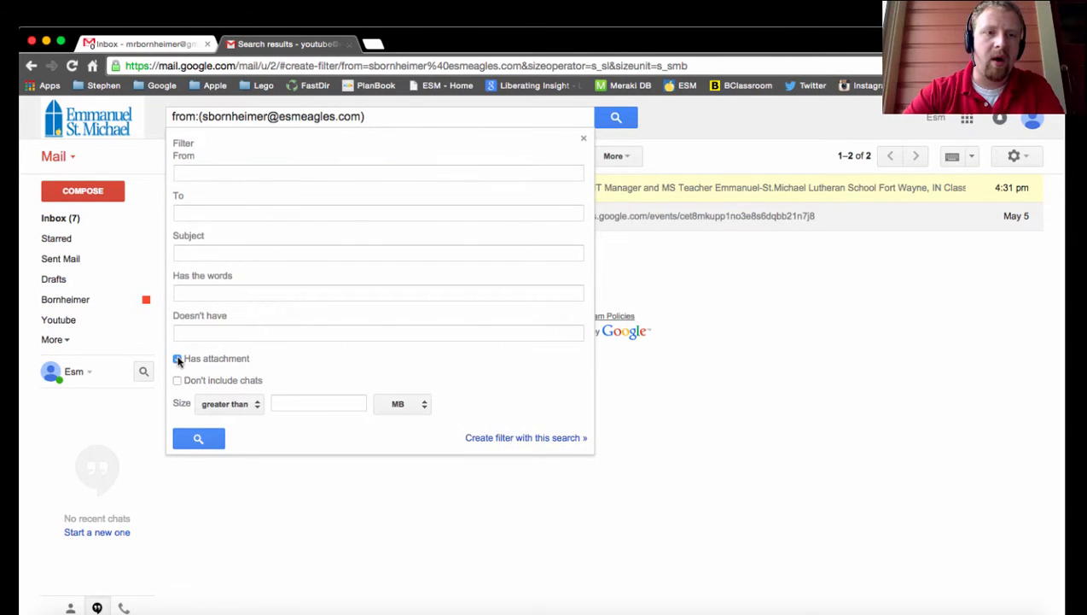
left_click(491, 438)
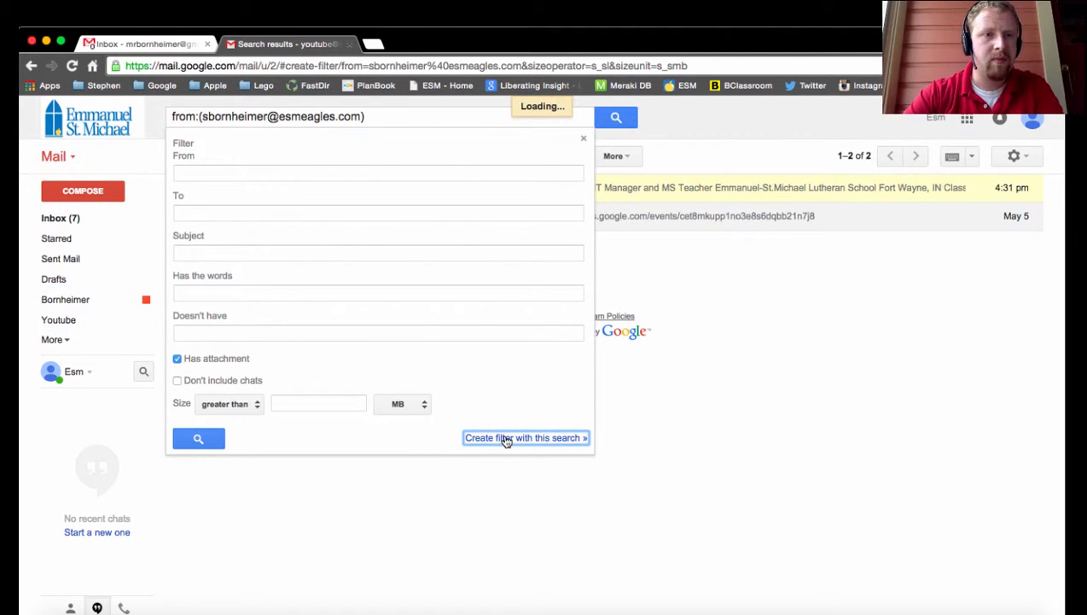
- Include the existing matching conversation in the filter and have it apply a new label named Attachments
left_click(243, 416)
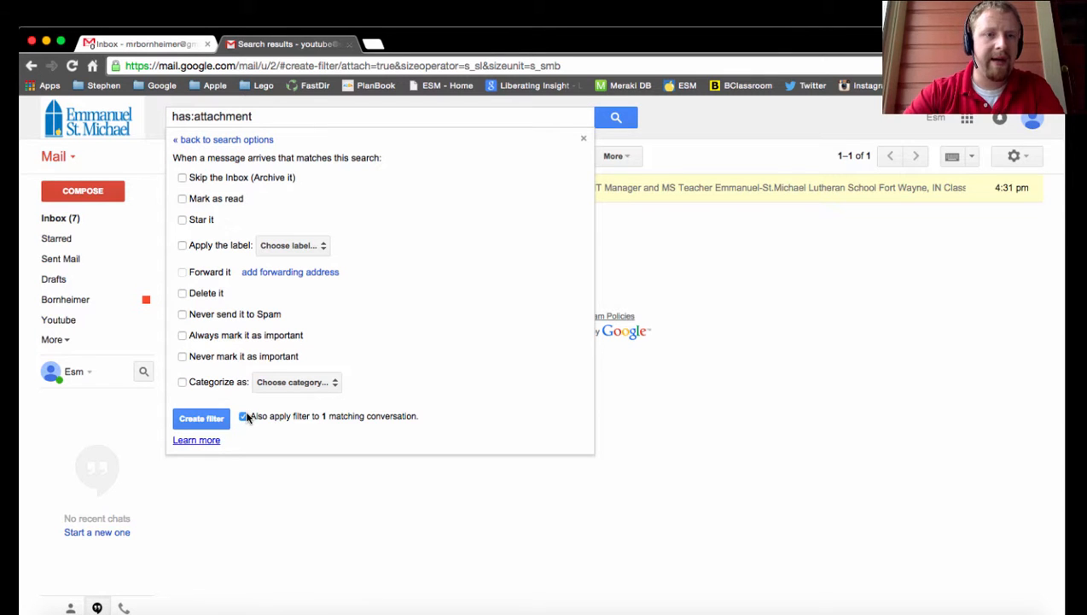
left_click(182, 245)
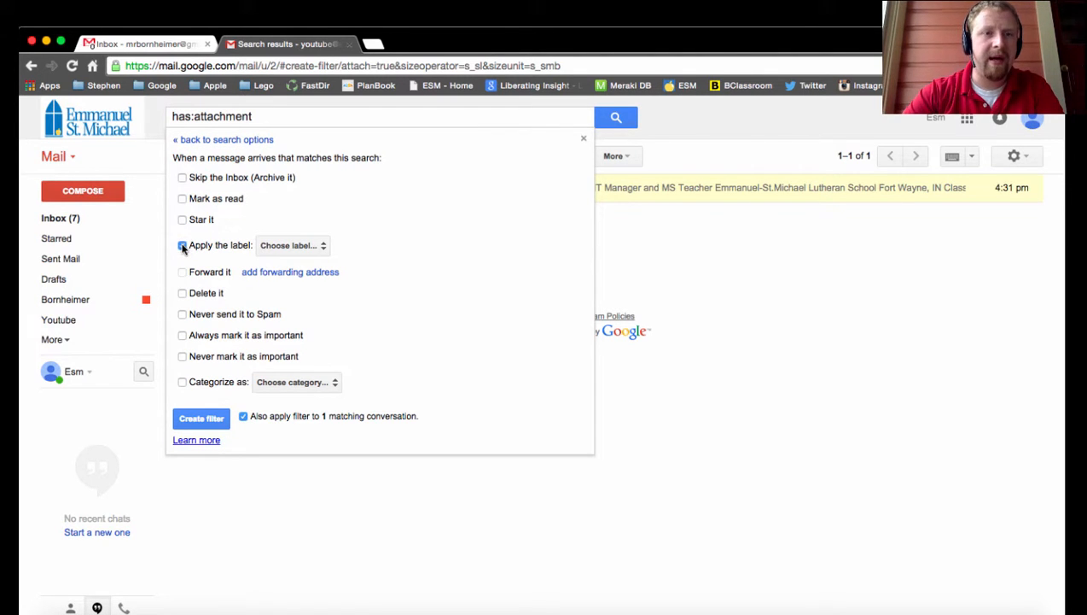
left_click(290, 245)
left_click(301, 267)
type("f")
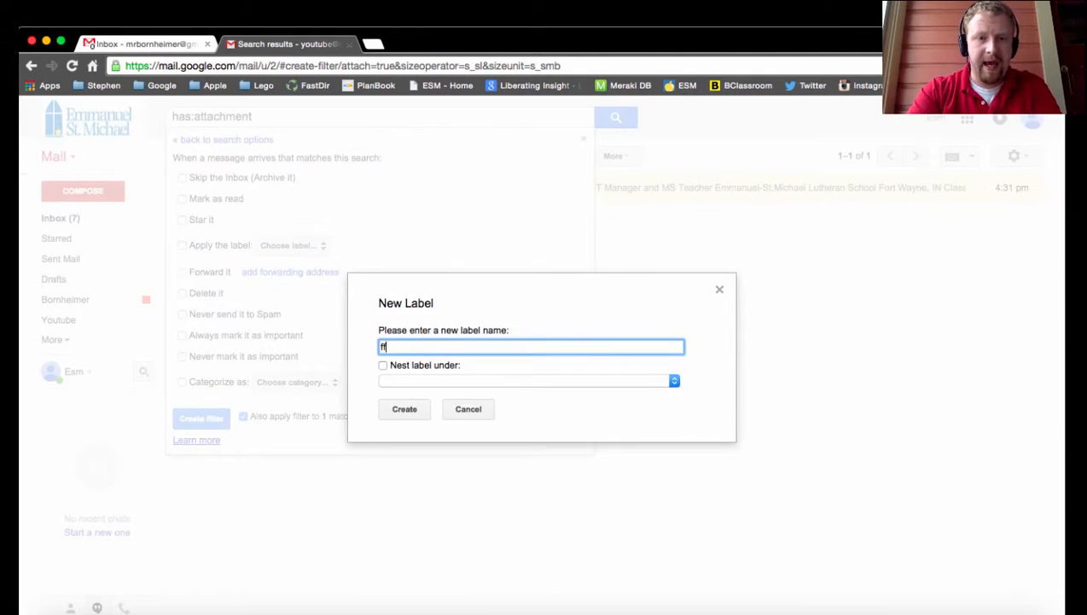
key("BackSpace")
type("Attachements")
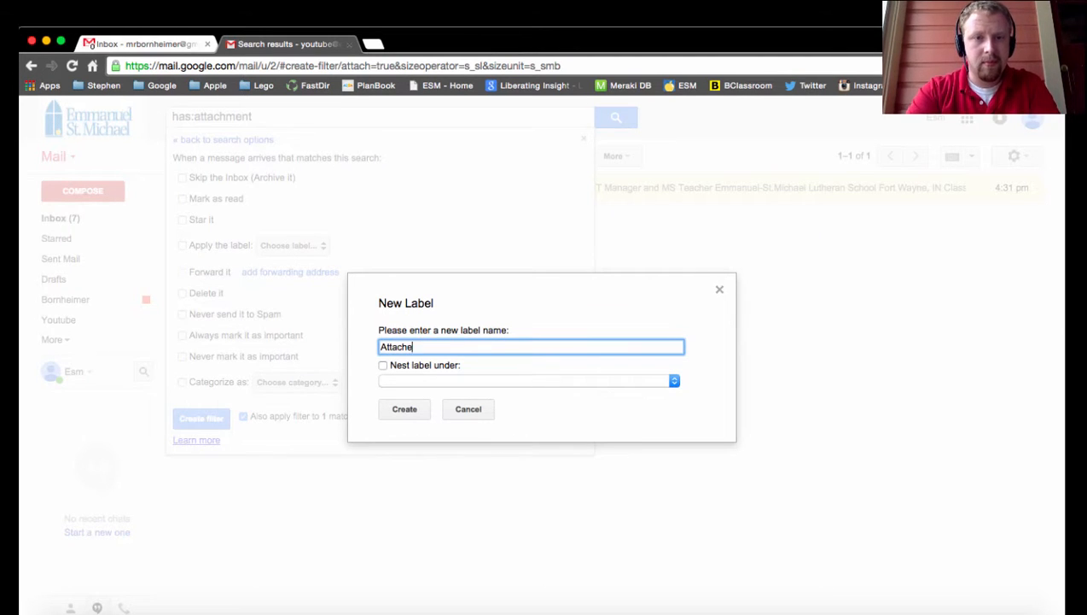
key("BackSpace")
key("BackSpace")
key("BackSpace")
key("BackSpace")
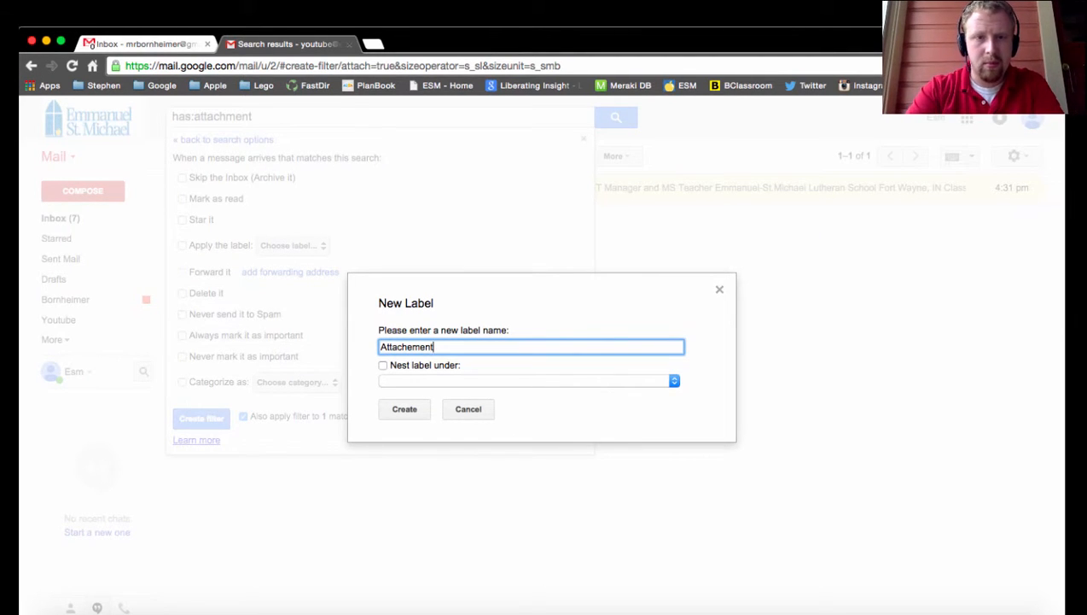
key("BackSpace")
key("BackSpace")
type("metns")
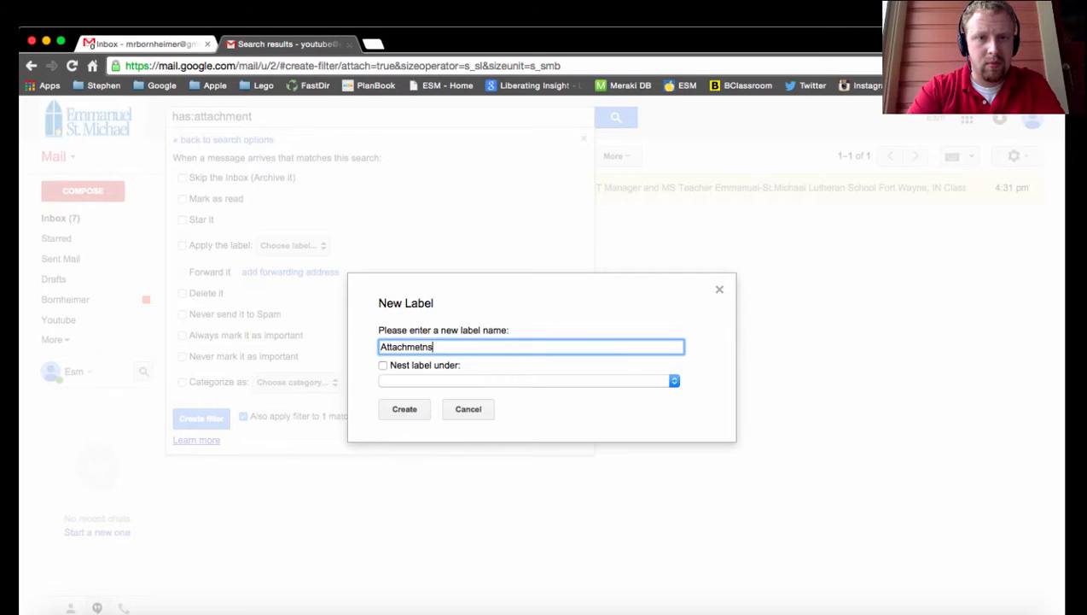
key("BackSpace")
key("BackSpace")
key("BackSpace")
type("nts")
left_click(406, 411)
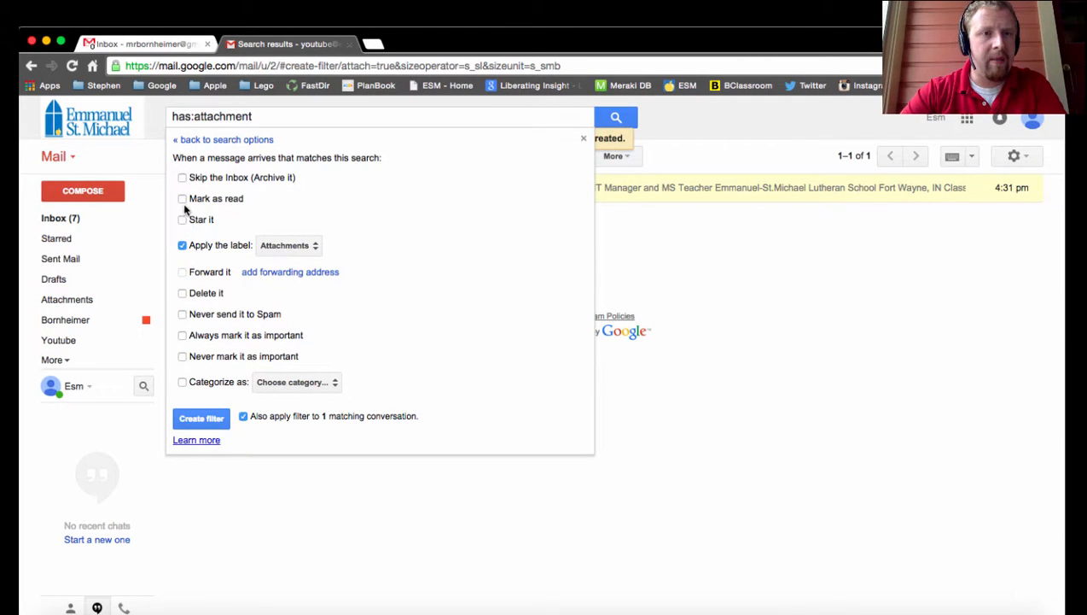
- Set the filter to always mark matching messages as important and create it
left_click(181, 336)
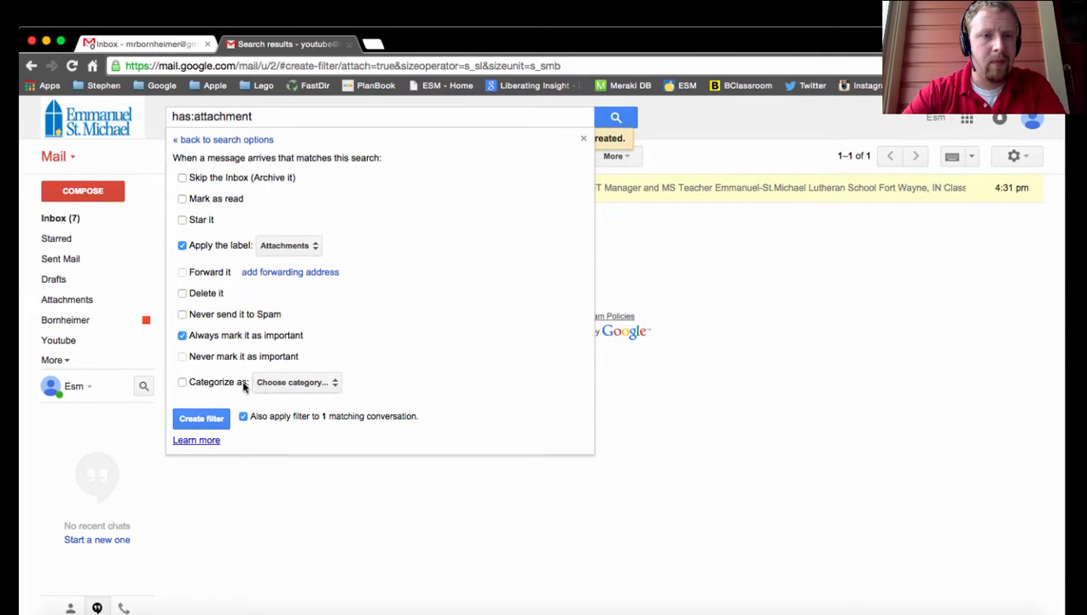
left_click(223, 422)
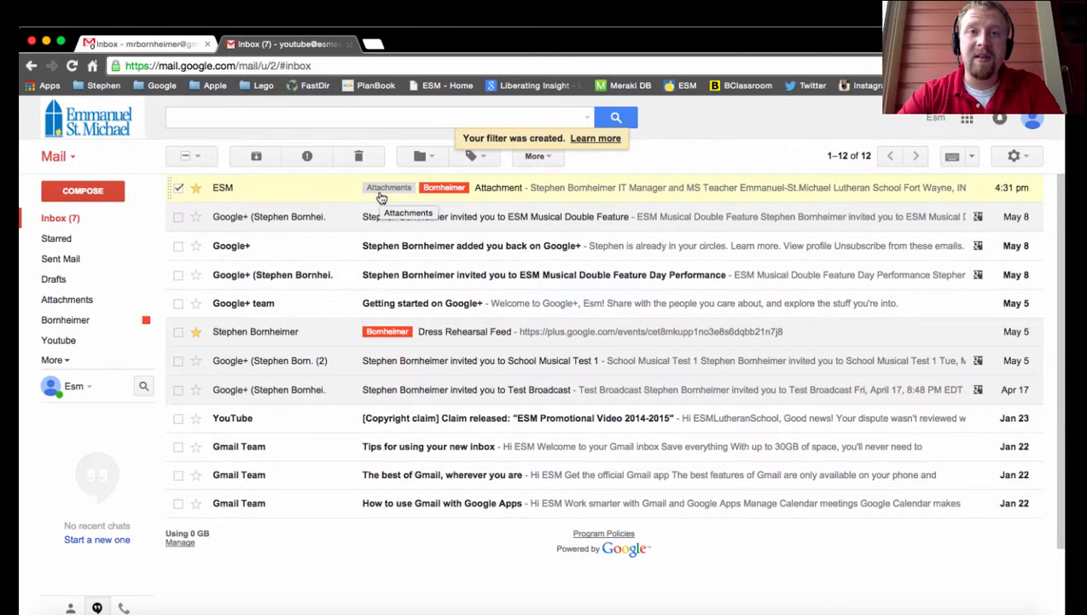
- View the messages under the Attachments label and open the list of filters in the mail settings
left_click(48, 303)
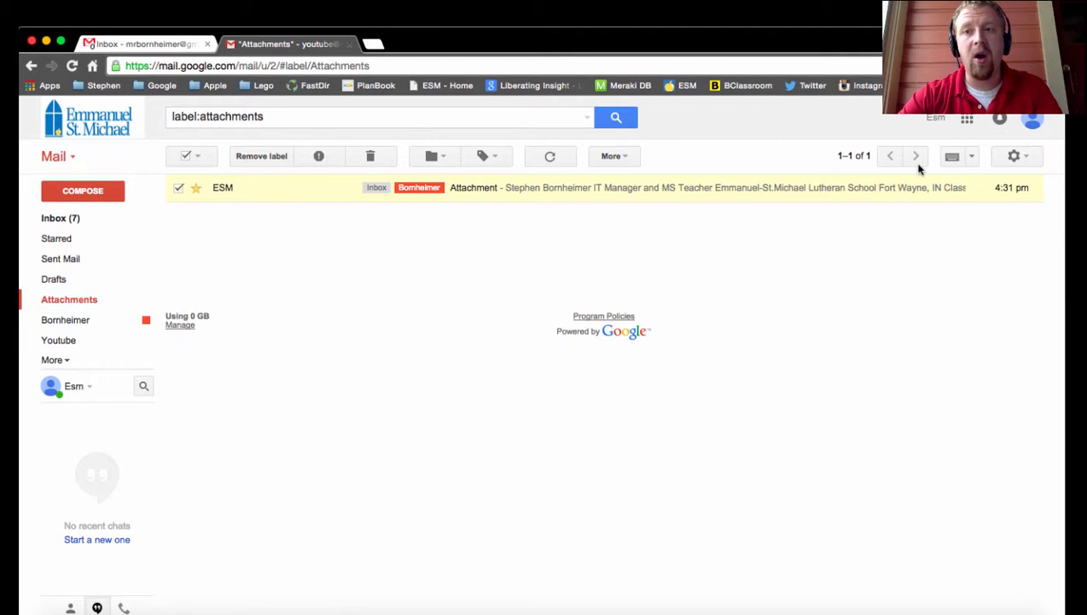
left_click(1014, 159)
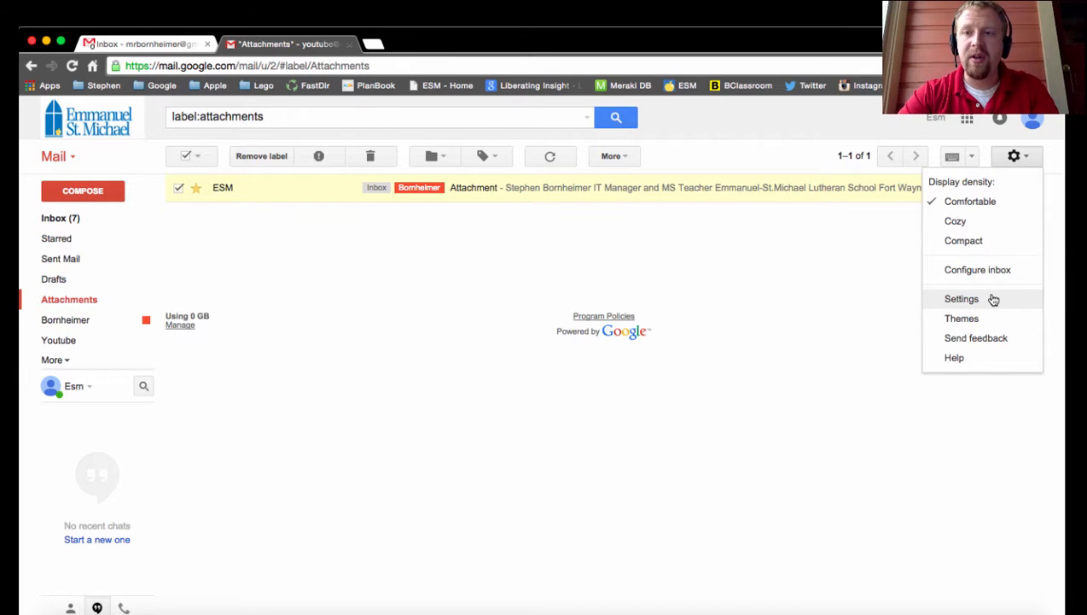
left_click(961, 298)
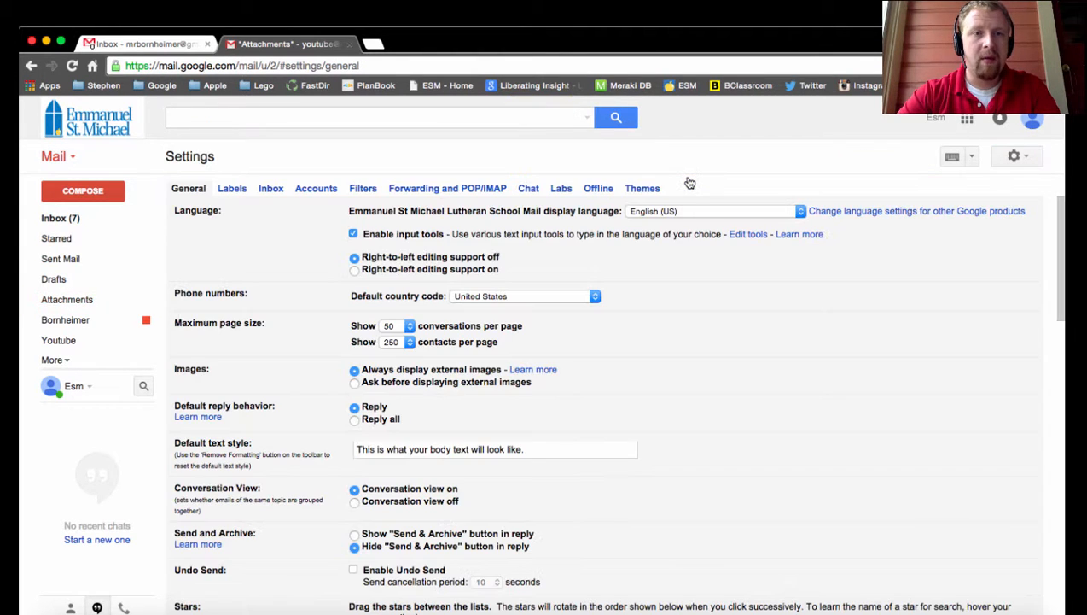
left_click(368, 191)
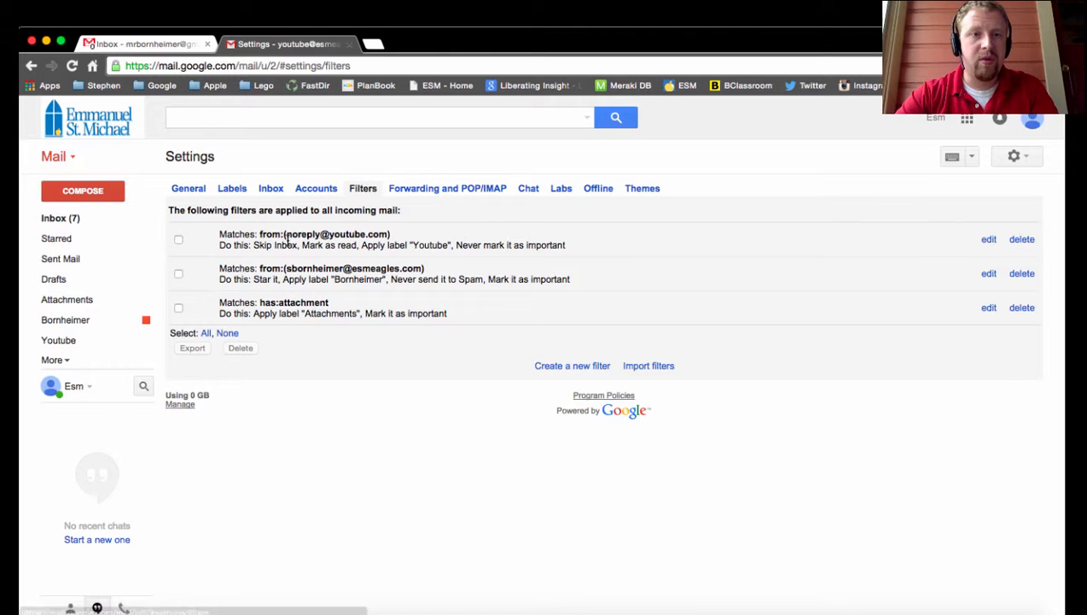